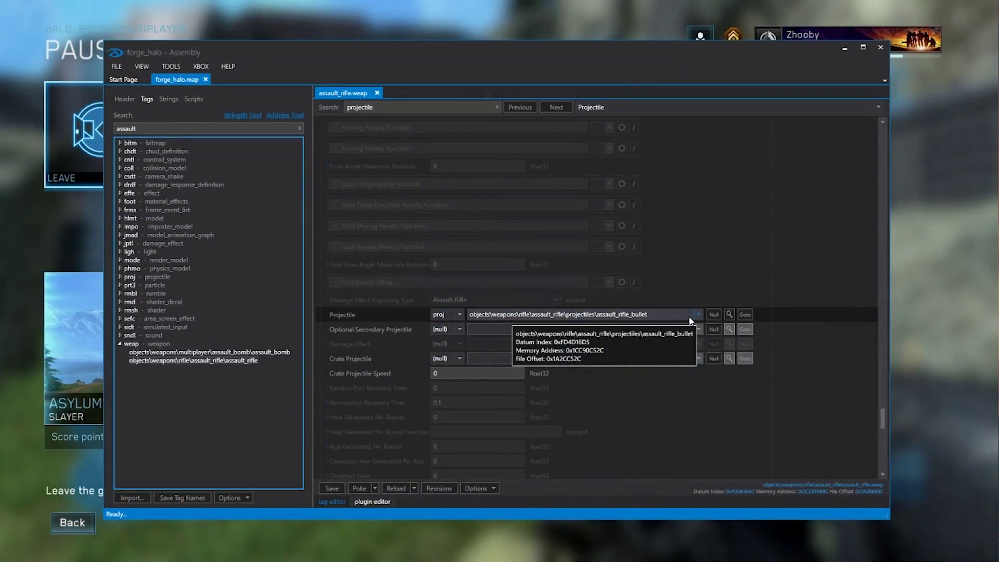
# - Leave the MCC Forge session and close the Nexus mod page, returning to the desktop
pyautogui.click(689, 315)
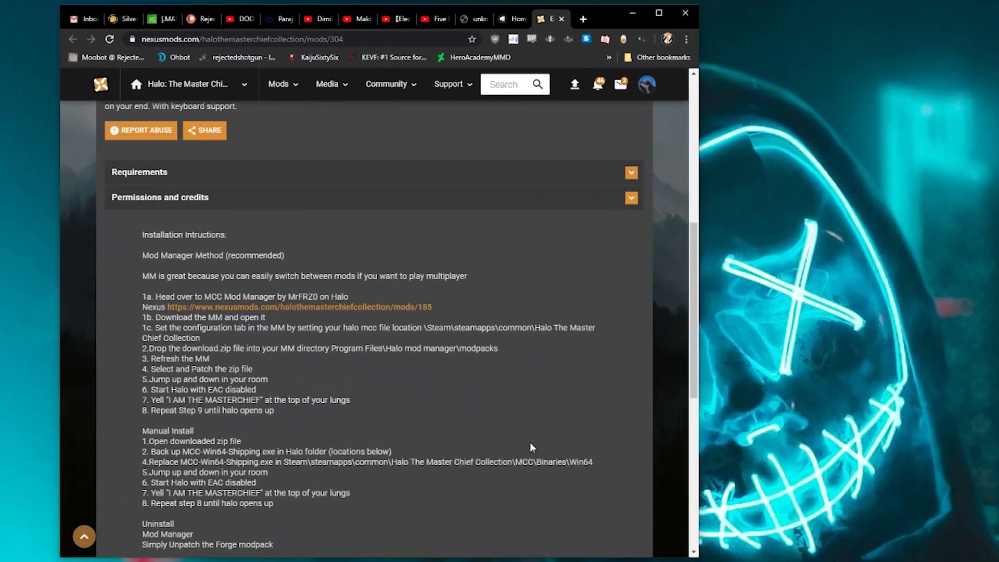
pyautogui.scroll(8, 530, 447)
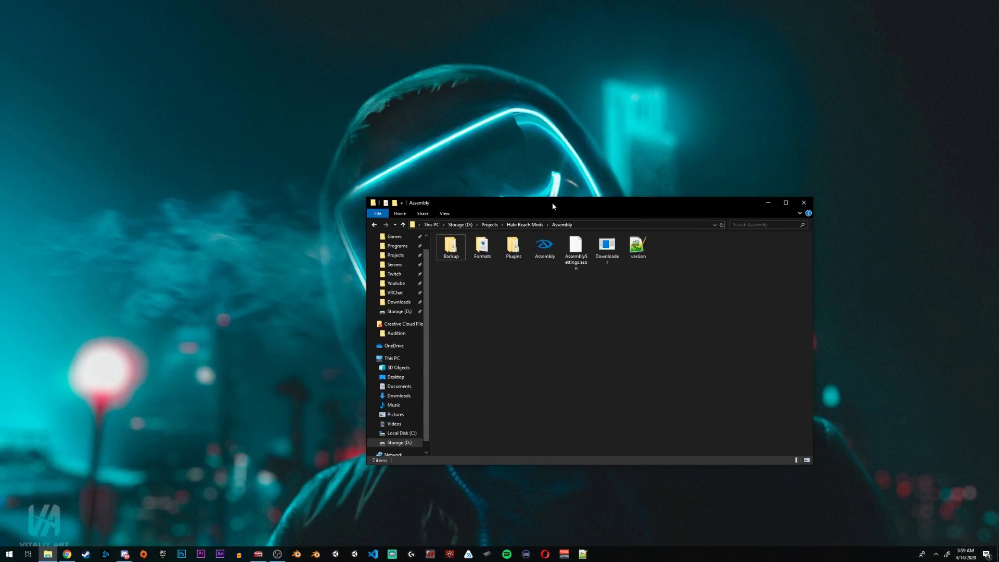
pyautogui.doubleClick(544, 246)
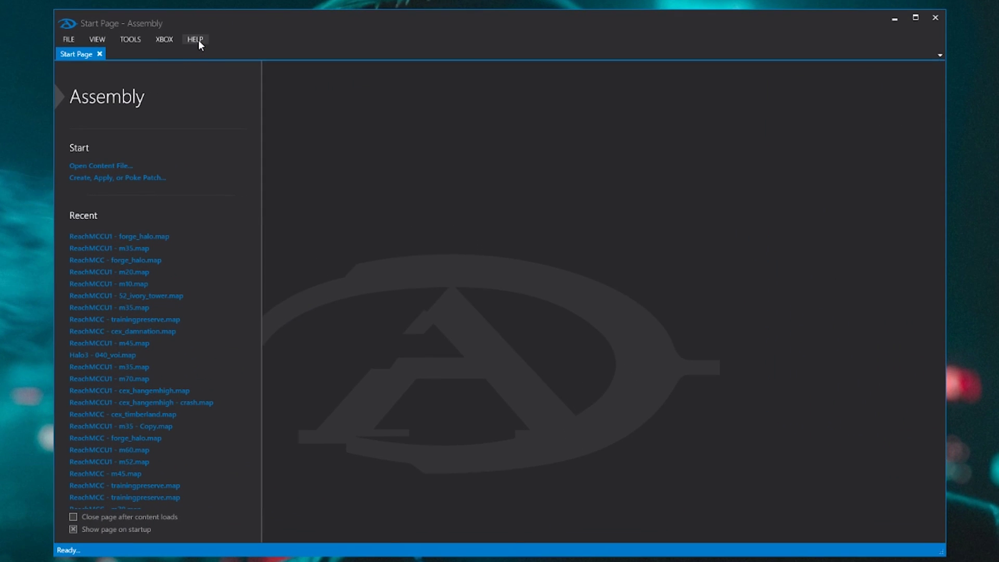
pyautogui.click(197, 40)
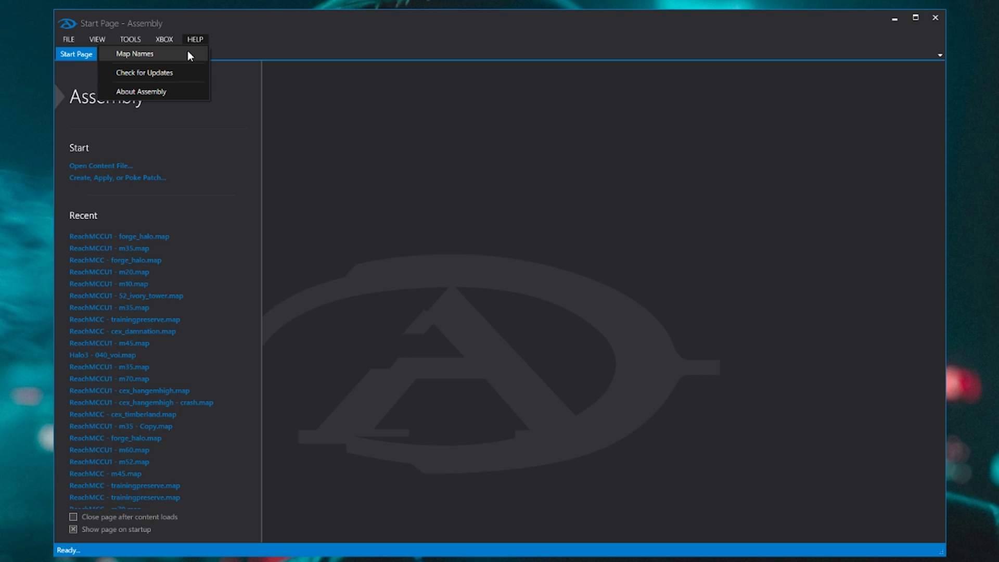
pyautogui.click(188, 55)
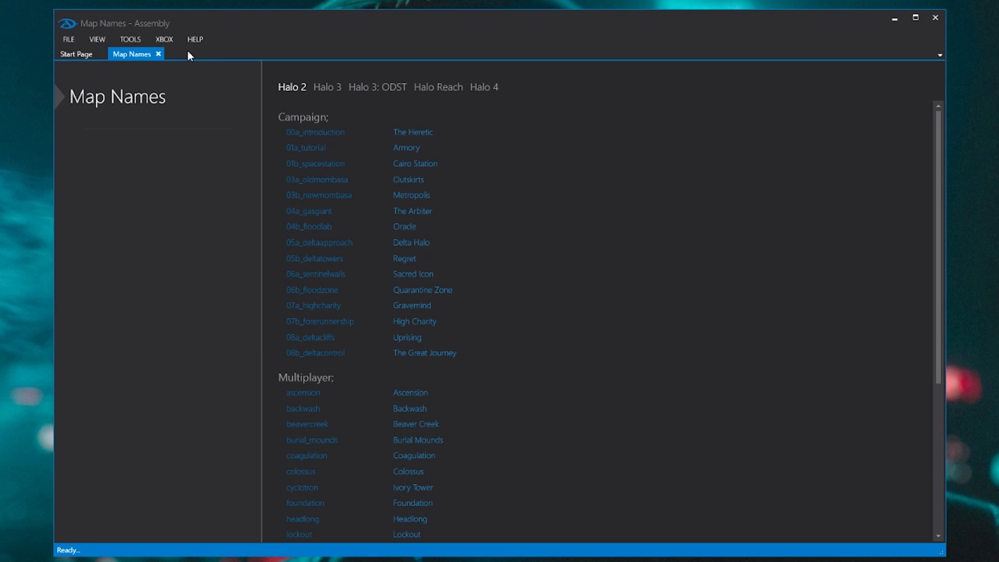
pyautogui.click(447, 89)
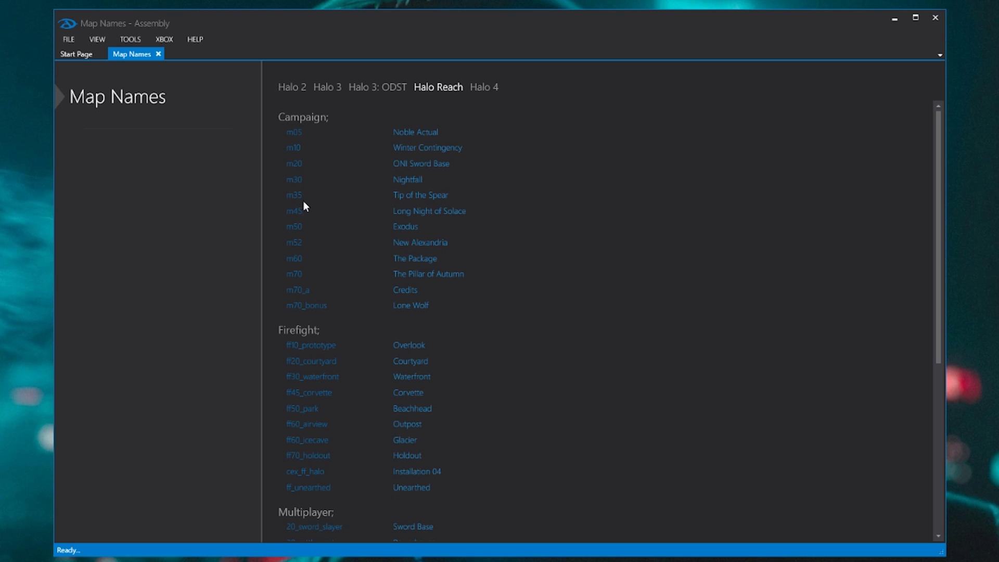
# - Open the haloreach\maps\m35 map file in Assembly
pyautogui.click(158, 54)
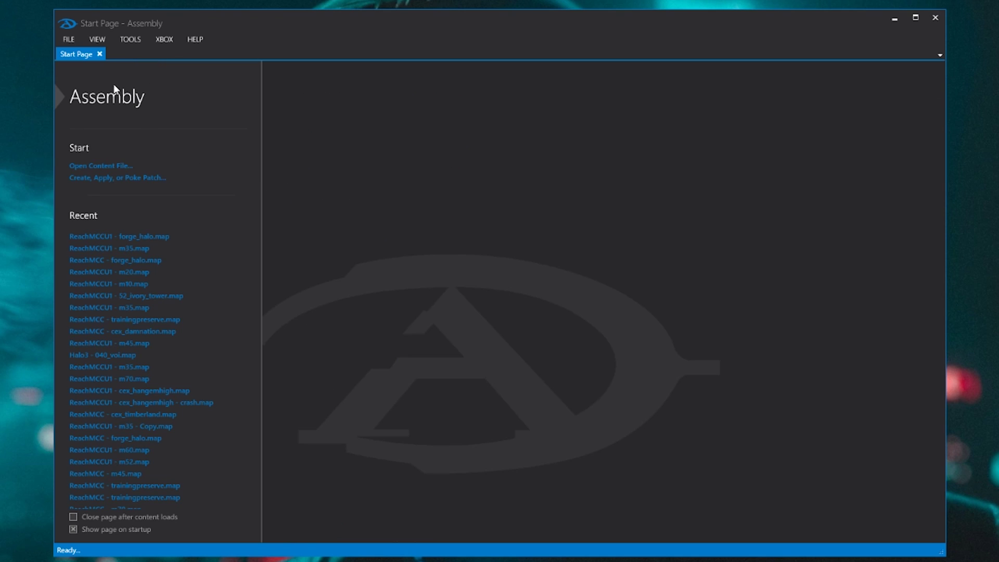
pyautogui.click(116, 167)
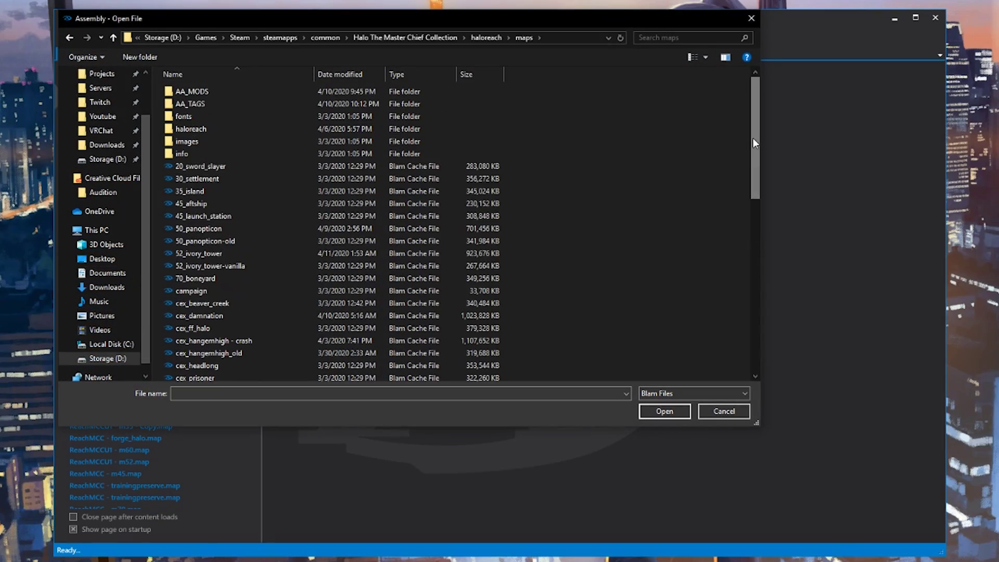
pyautogui.moveTo(753, 139); pyautogui.dragTo(749, 287)
pyautogui.click(267, 302)
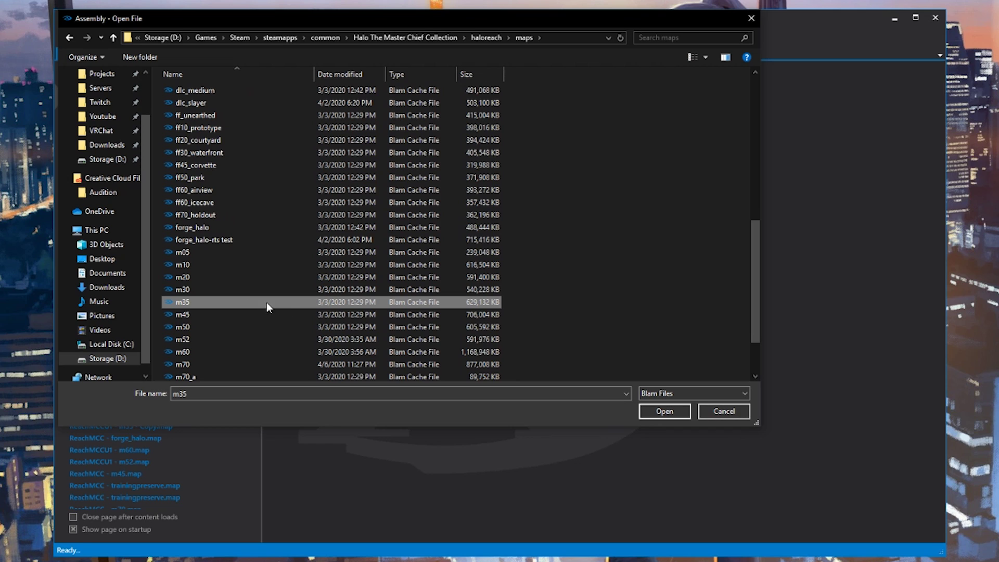
pyautogui.click(670, 412)
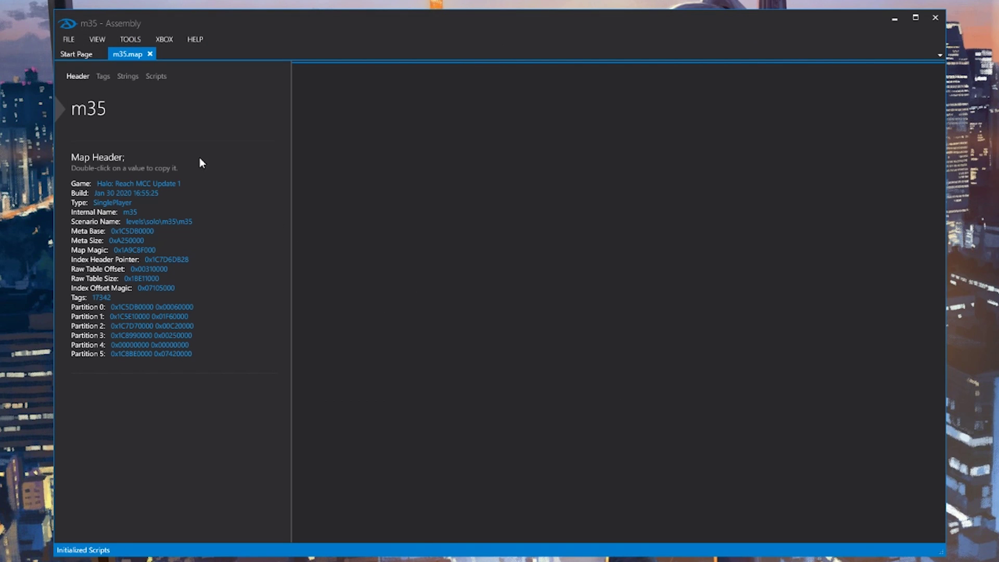
# - Search m35's tags for 'pelican' and open the pelican tag under vehi
pyautogui.click(104, 77)
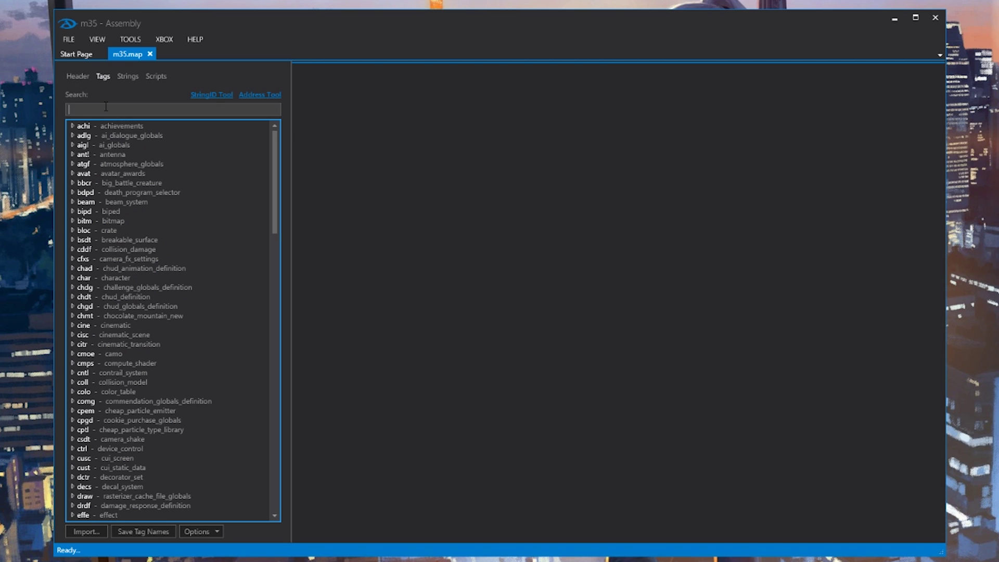
pyautogui.write('pelican')
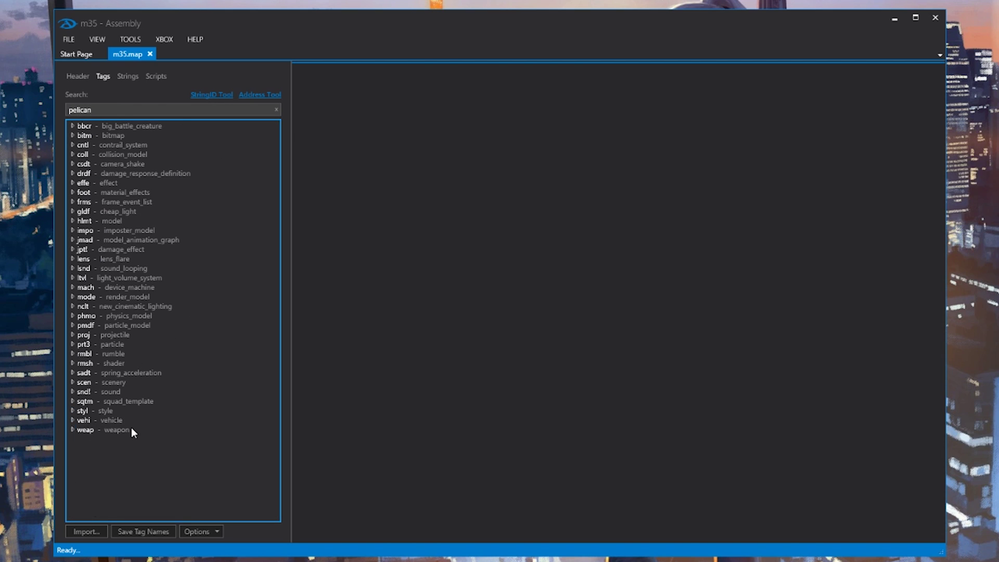
pyautogui.click(73, 420)
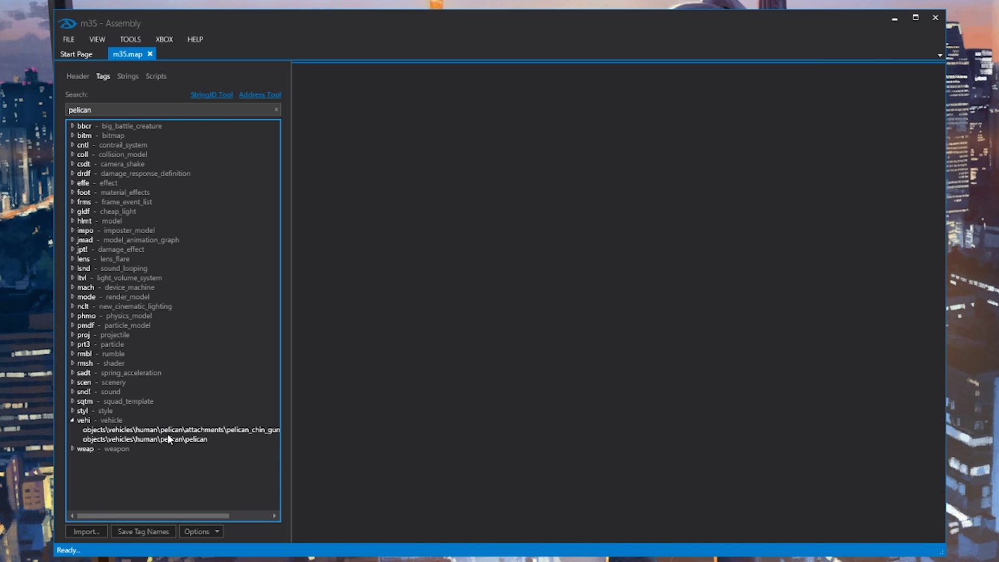
pyautogui.moveTo(151, 441)
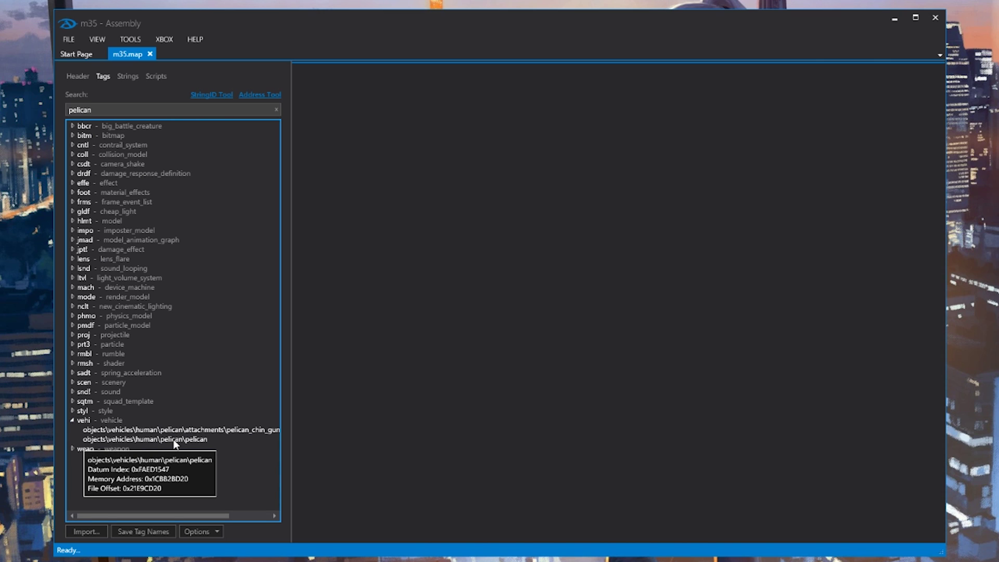
pyautogui.doubleClick(175, 440)
pyautogui.scroll(-4, 861, 265)
pyautogui.scroll(4, 860, 266)
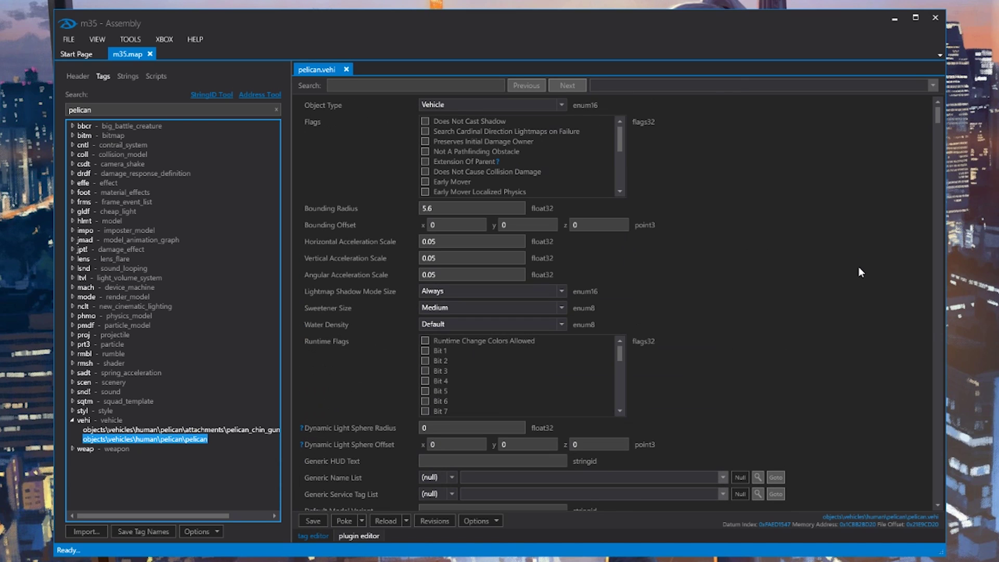
# - Extract the pelican tag set into a new maps\Tags folder as pelican_vehicle
pyautogui.rightClick(161, 439)
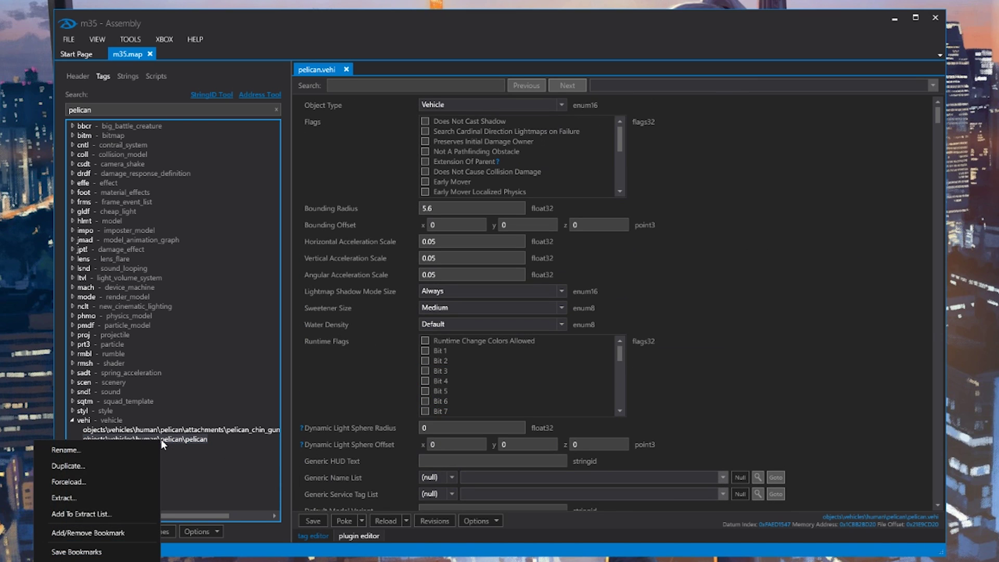
pyautogui.click(107, 497)
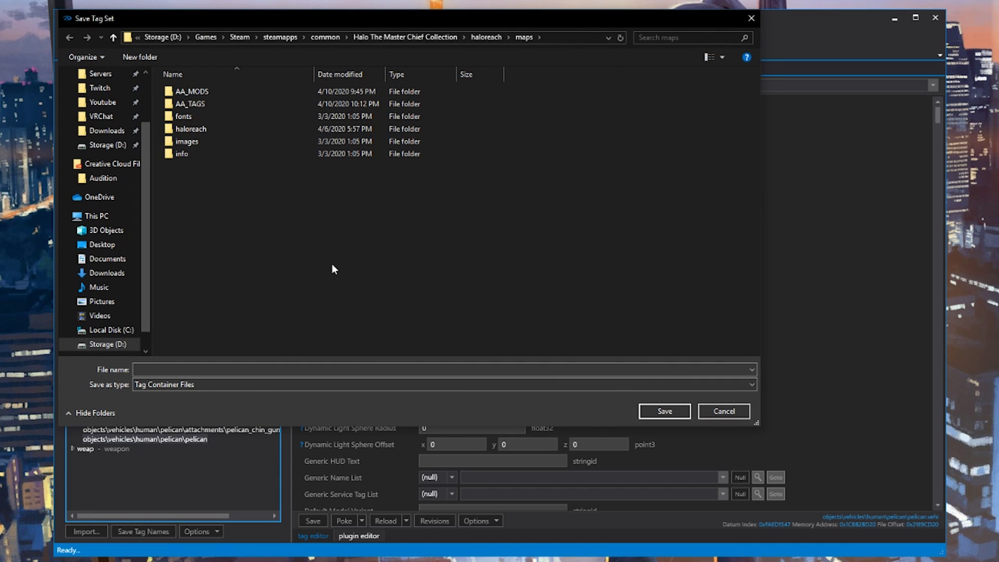
pyautogui.hotkey('ctrl', 'shift', 'n')
pyautogui.write('Tags')
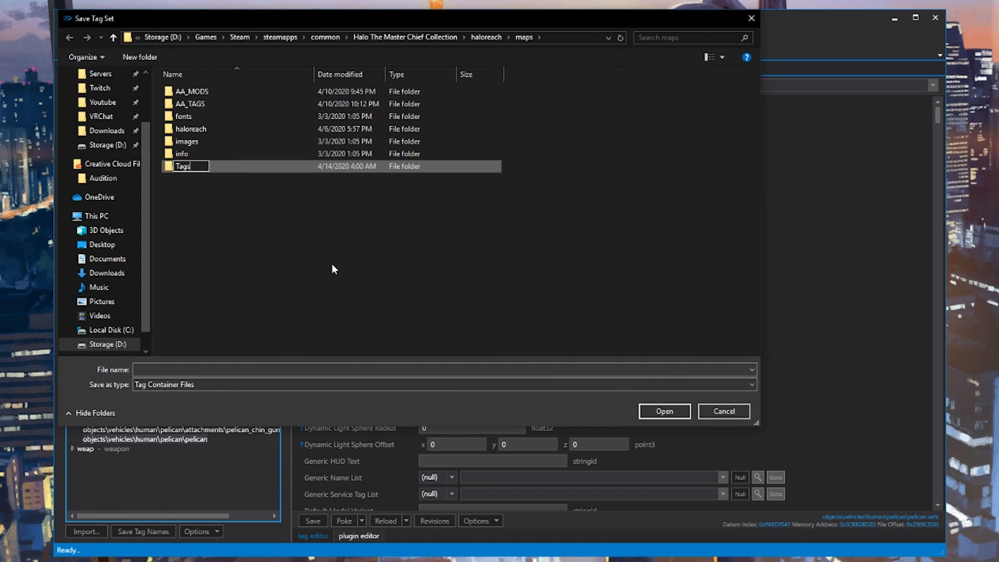
pyautogui.press('Return')
pyautogui.press('Return')
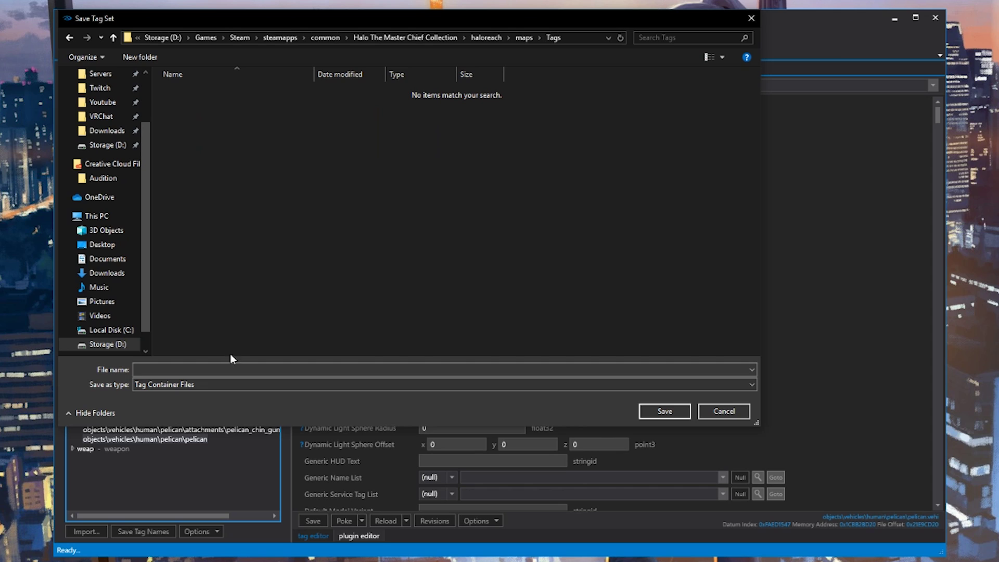
pyautogui.click(207, 370)
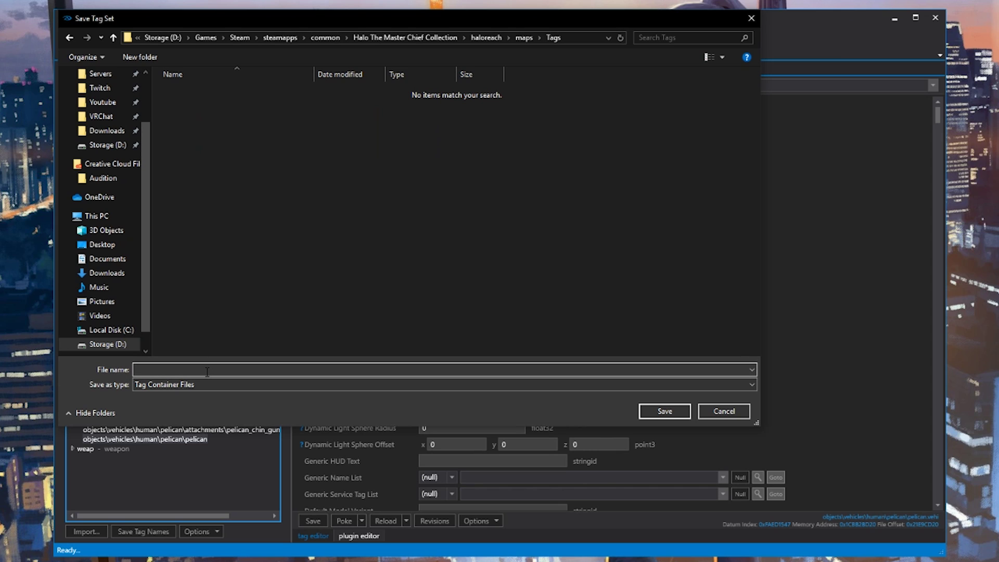
pyautogui.write('pelican_vehiocl')
pyautogui.press('BackSpace')
pyautogui.press('BackSpace')
pyautogui.press('BackSpace')
pyautogui.write('cle')
pyautogui.press('Return')
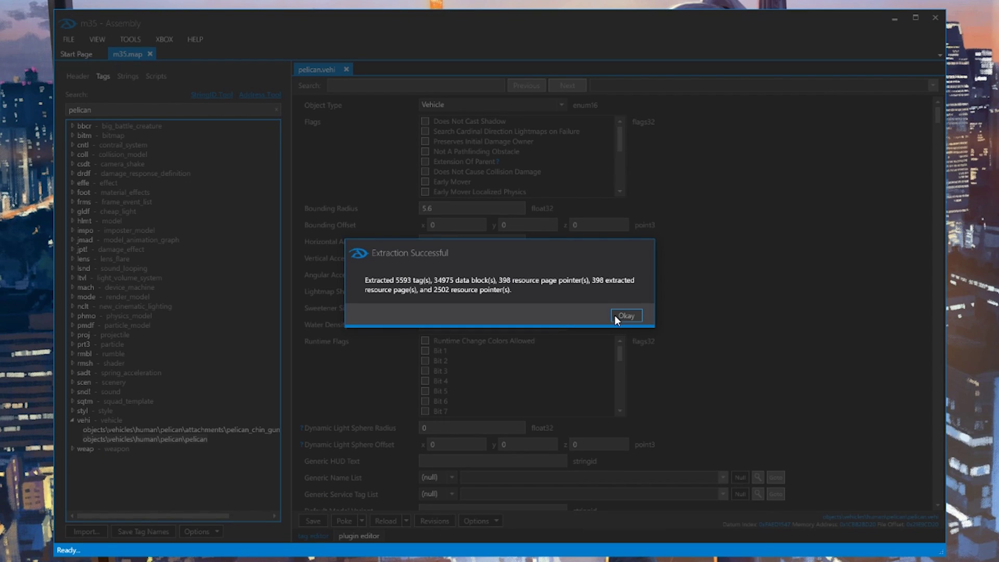
# - Close m35 and open forge_halo.map, showing its tag list
pyautogui.click(617, 314)
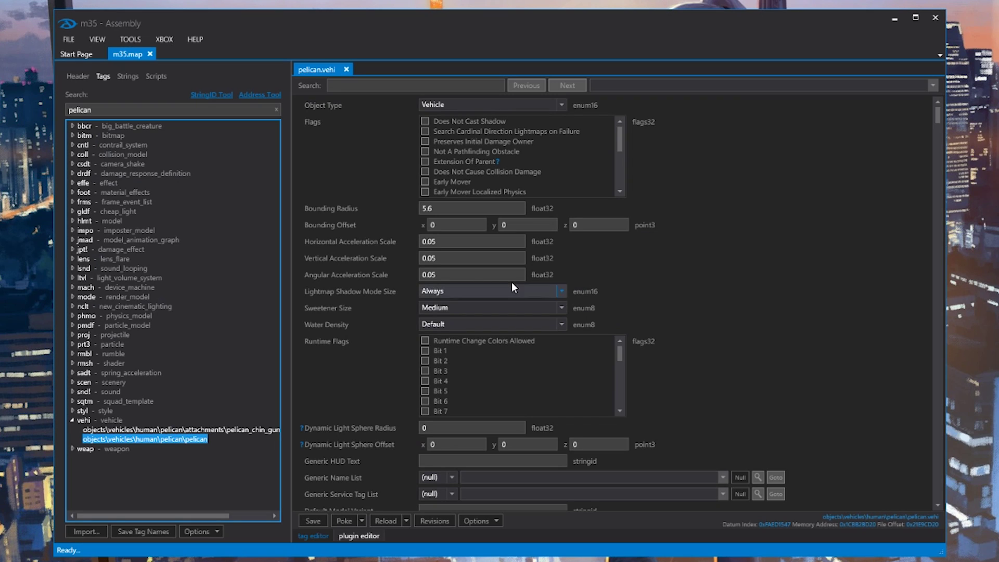
pyautogui.click(150, 54)
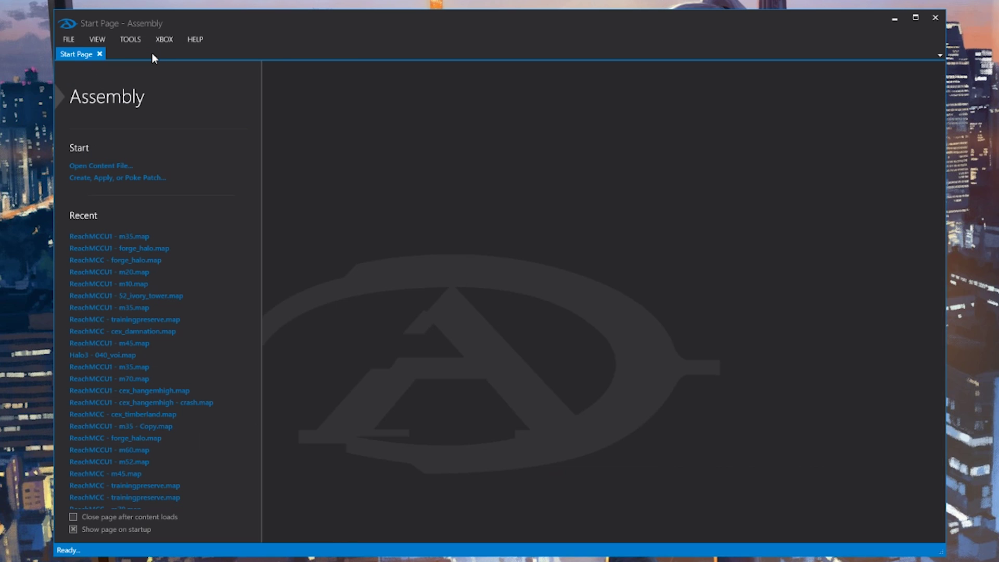
pyautogui.click(110, 165)
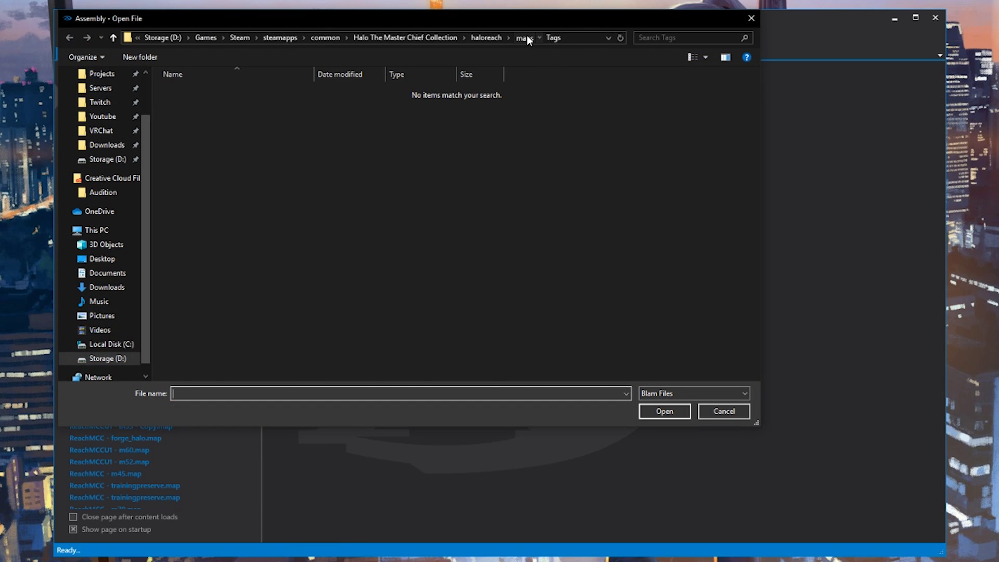
pyautogui.click(525, 37)
pyautogui.scroll(-6, 439, 195)
pyautogui.scroll(-2, 390, 252)
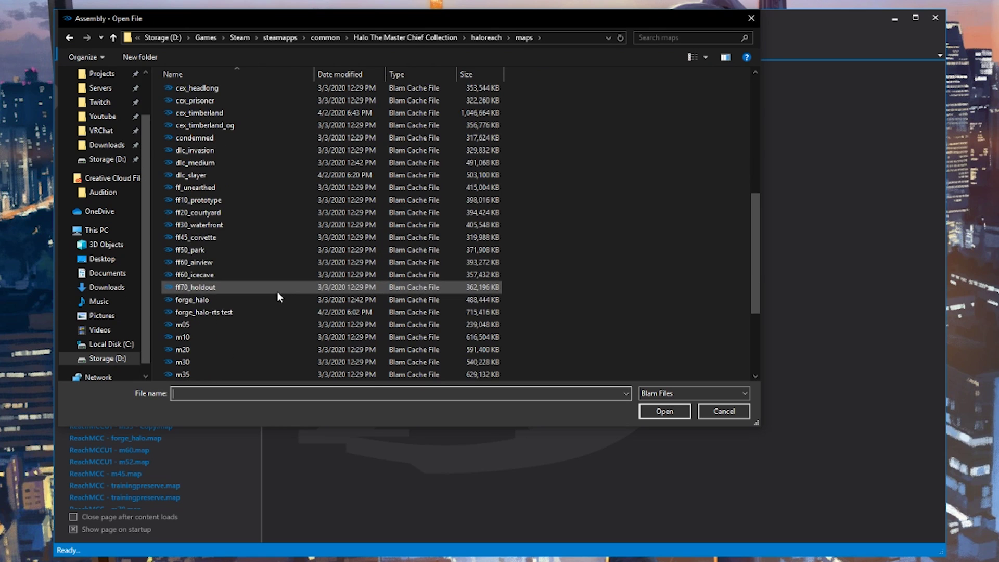
pyautogui.click(283, 302)
pyautogui.click(672, 415)
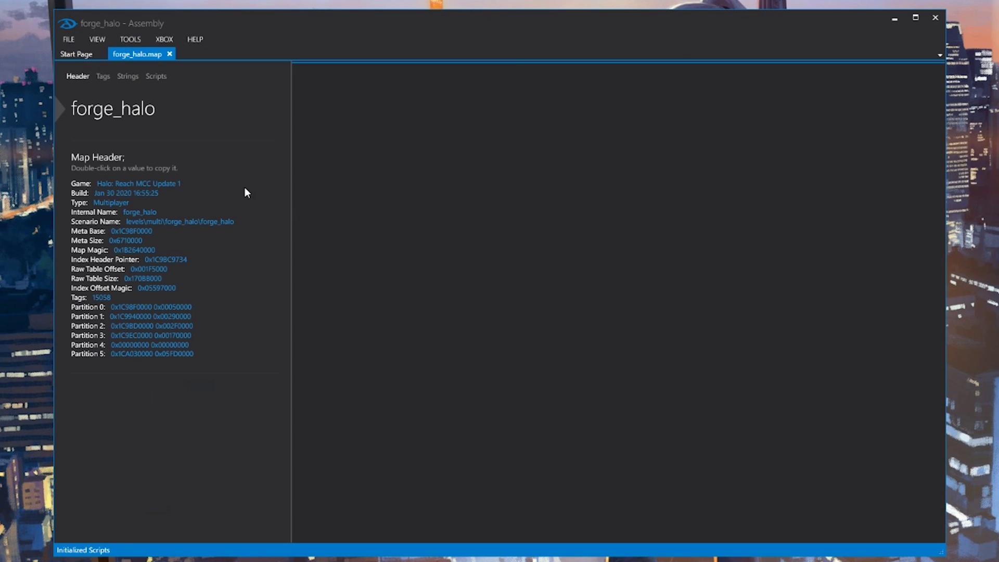
pyautogui.click(103, 77)
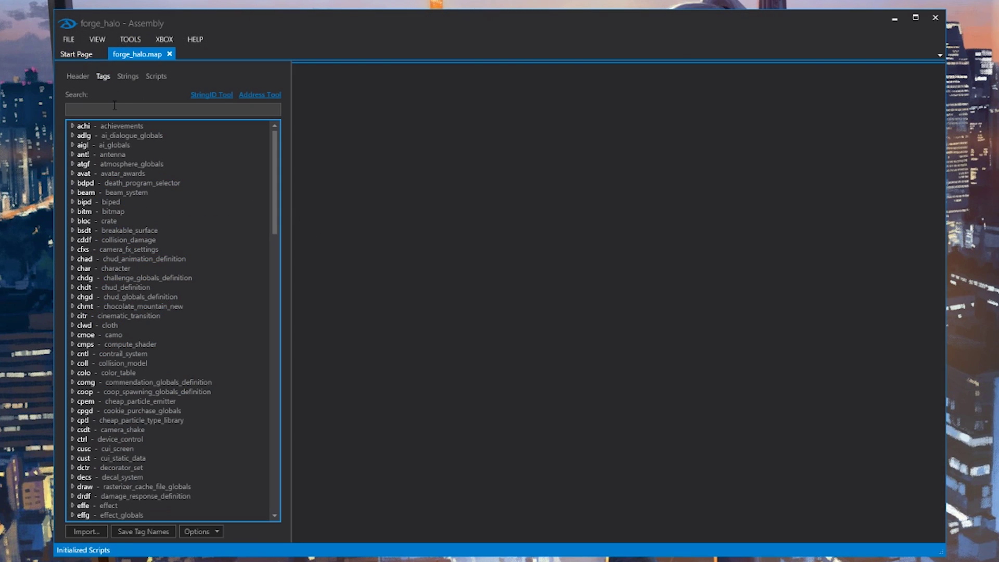
# - Inject Tags\pelican_vehicle.tagc into forge_halo with the default import options
pyautogui.click(84, 531)
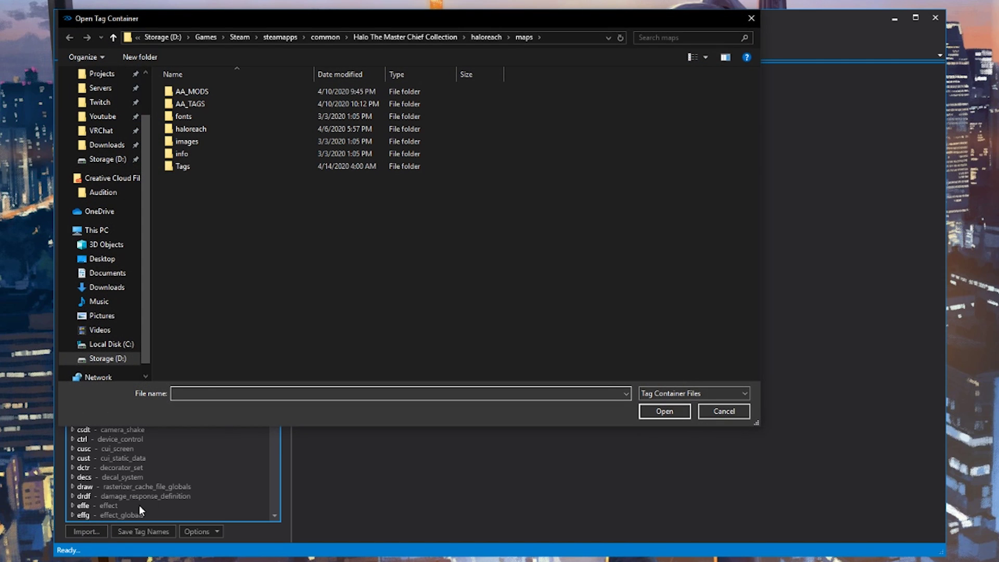
pyautogui.doubleClick(200, 167)
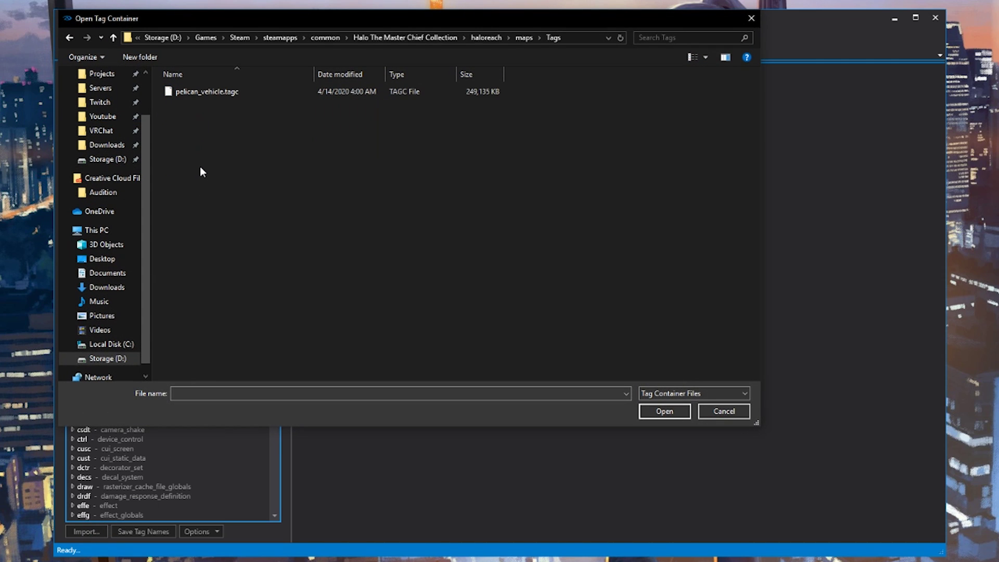
pyautogui.click(208, 95)
pyautogui.click(668, 410)
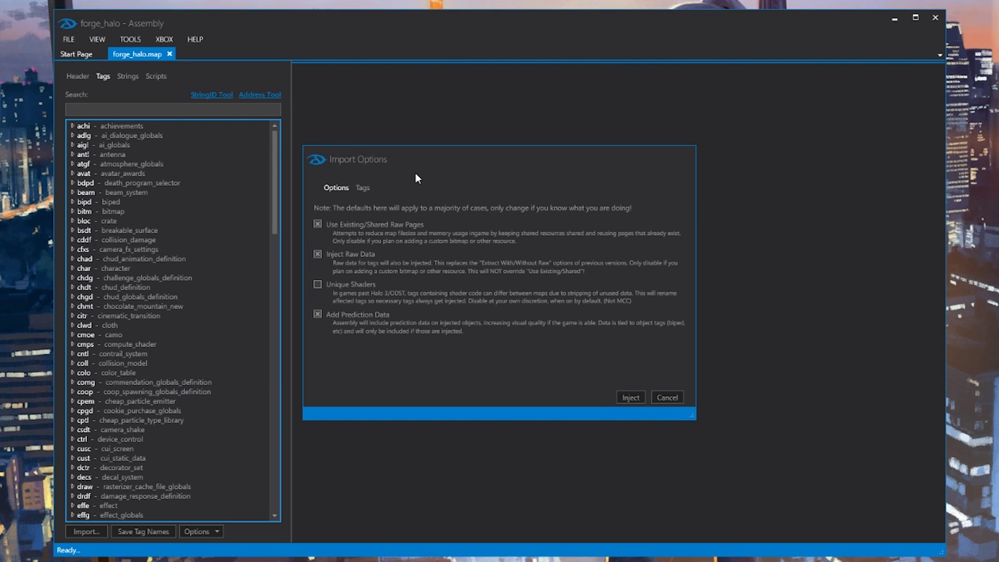
pyautogui.click(628, 403)
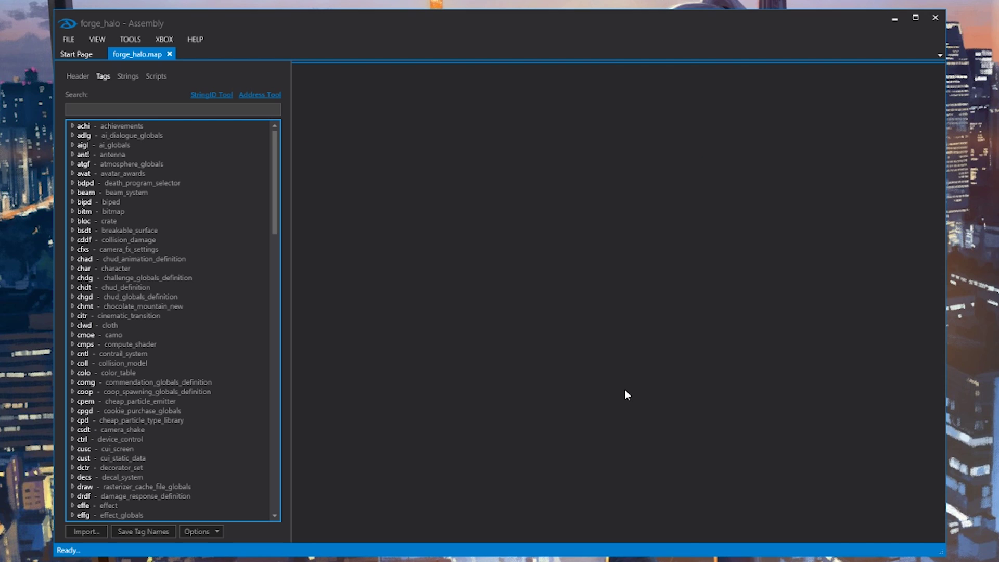
pyautogui.click(627, 346)
# - Filter the tags by 'pelican' to confirm the new vehi tags are present
pyautogui.write('pelican')
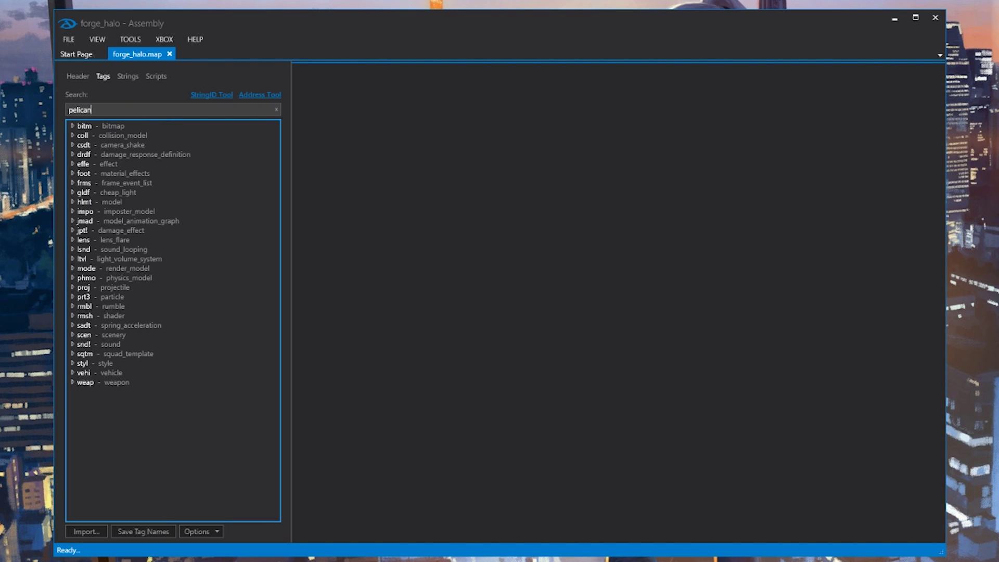
pyautogui.click(72, 373)
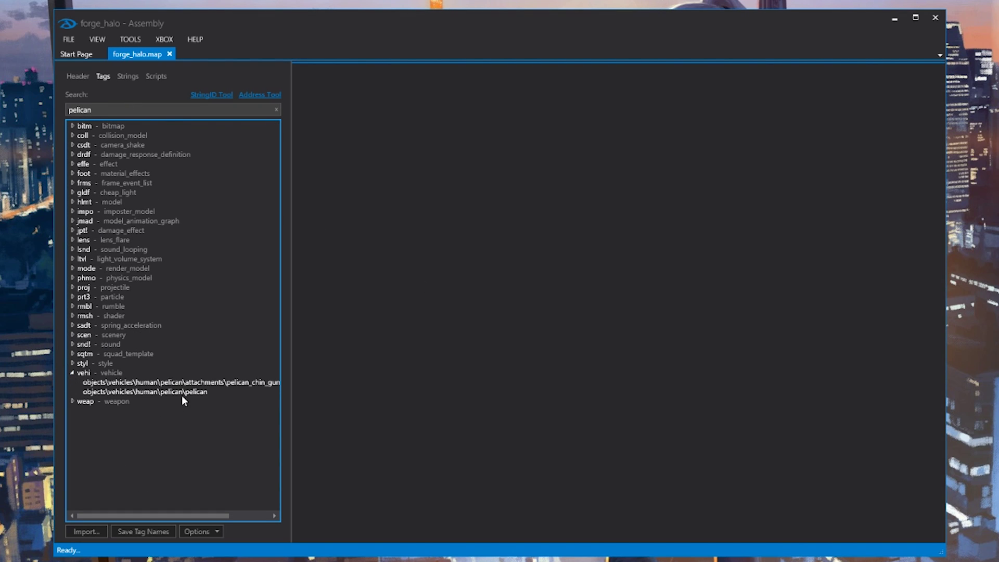
pyautogui.click(72, 373)
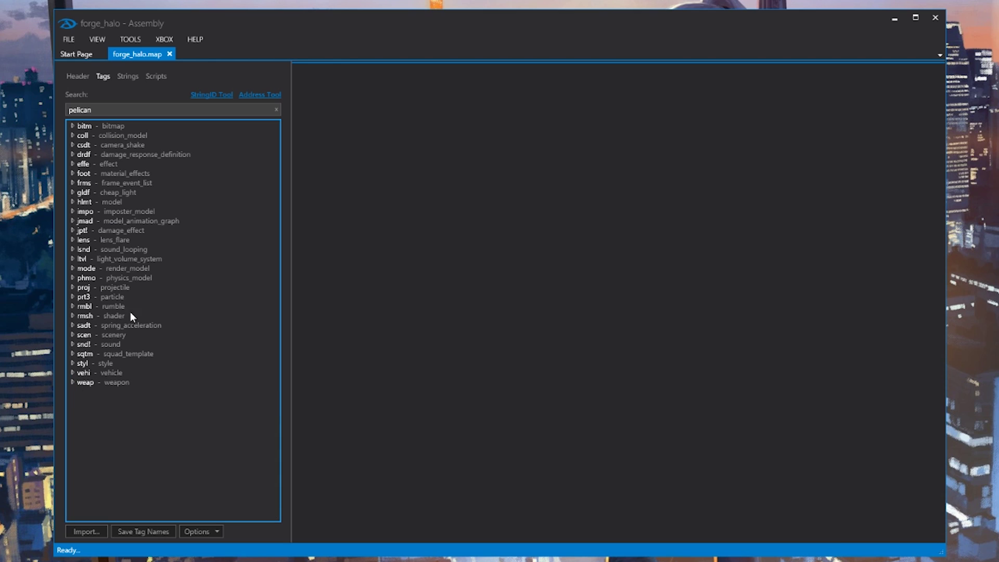
pyautogui.moveTo(131, 112); pyautogui.dragTo(37, 104)
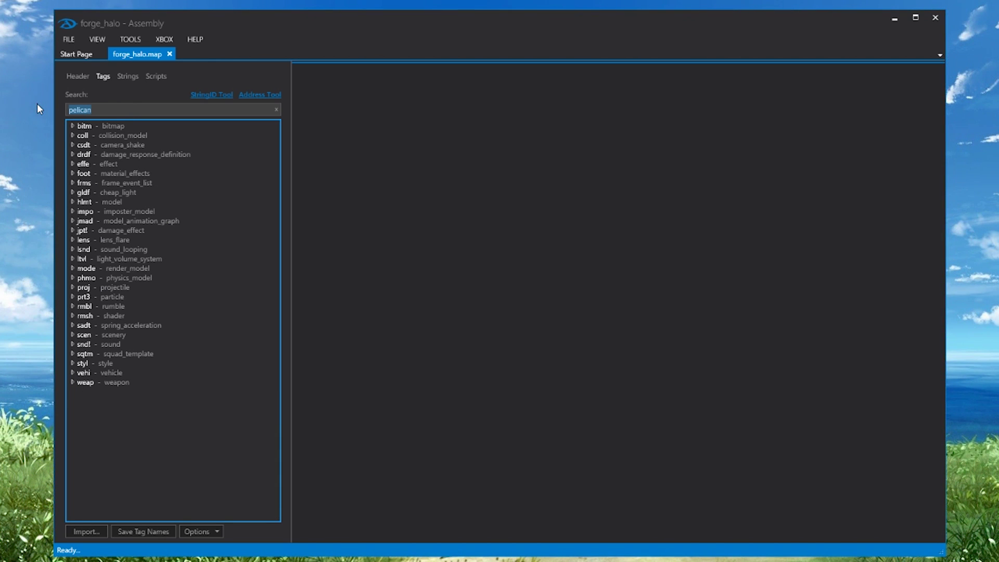
# - Find and open the levels\multi\forge_halo\forge_halo scenario (scnr) tag
pyautogui.write('sc')
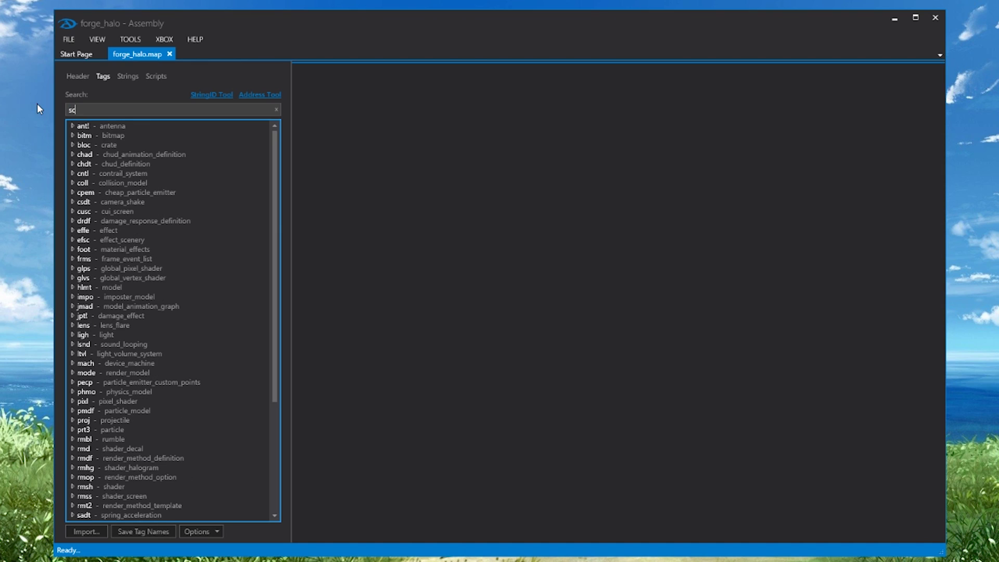
pyautogui.write('nr')
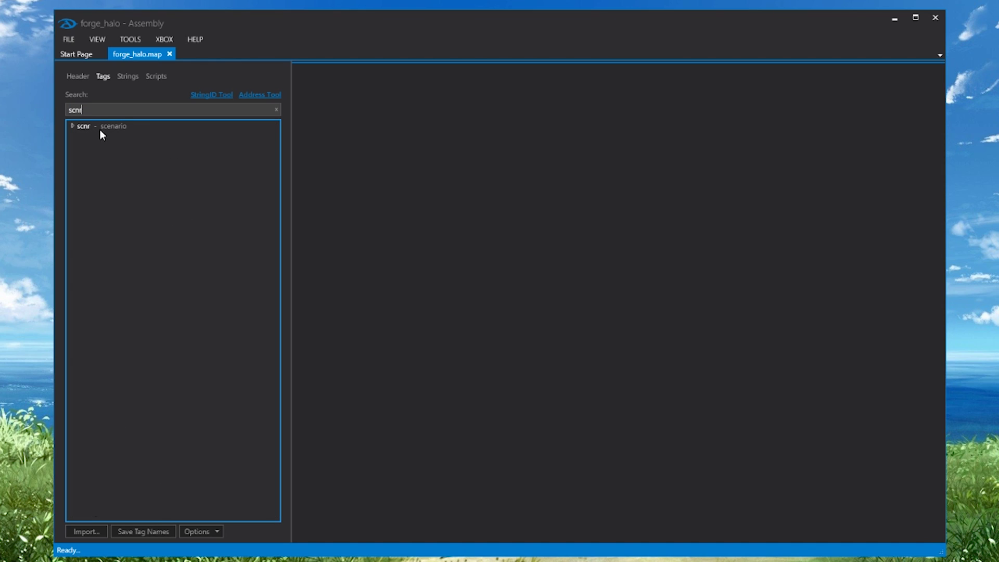
pyautogui.click(73, 127)
pyautogui.doubleClick(96, 136)
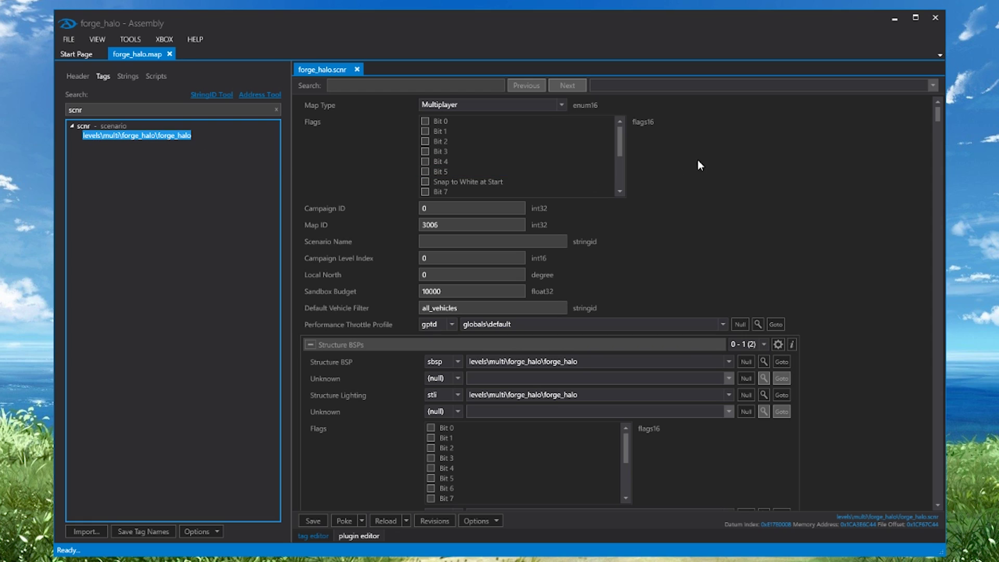
# - Jump to the Sandbox Palette via a 'sandbox' search and step to the ff_vehicles entries
pyautogui.click(460, 86)
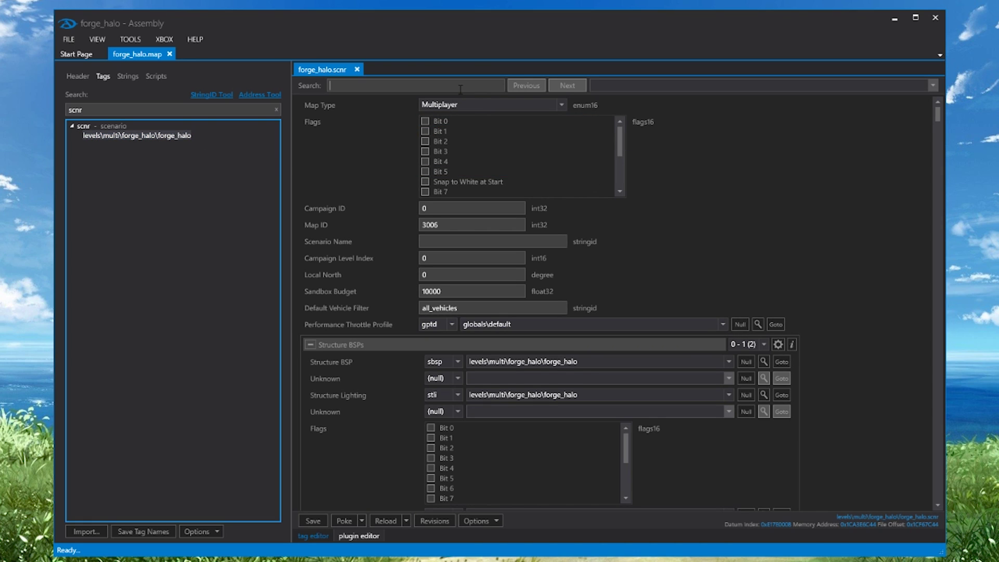
pyautogui.write('sandbox')
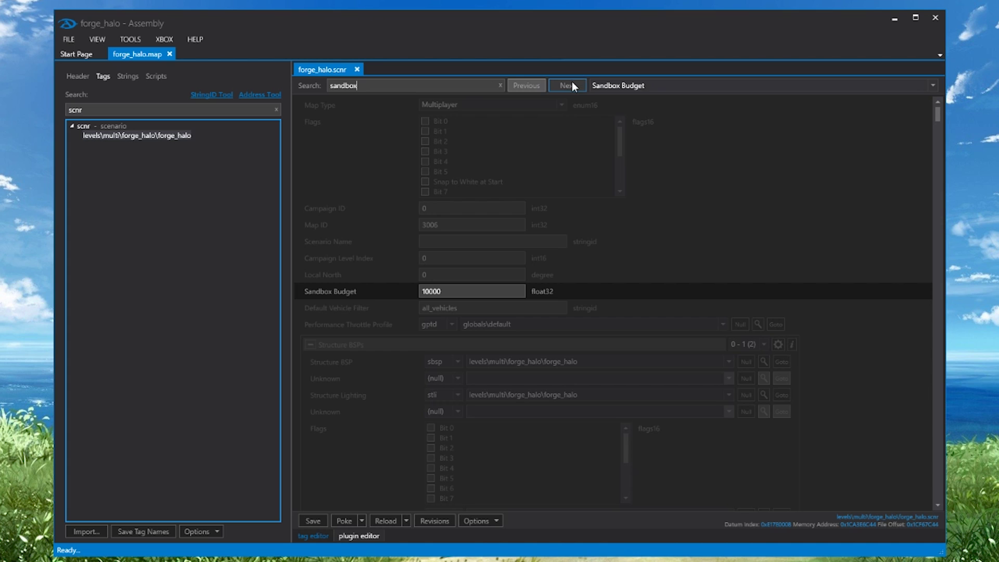
pyautogui.click(572, 82)
pyautogui.scroll(-10, 819, 326)
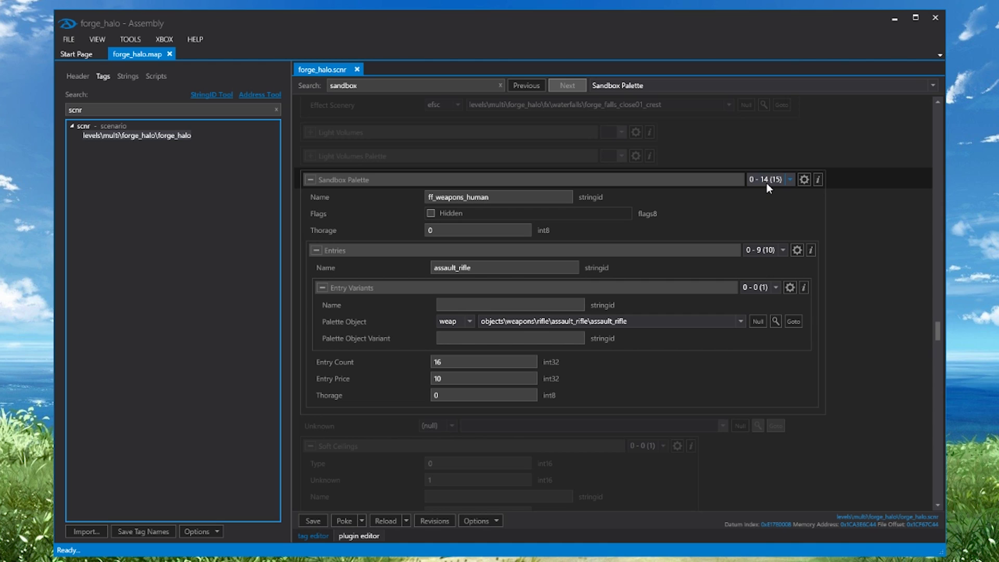
pyautogui.scroll(-1, 766, 183)
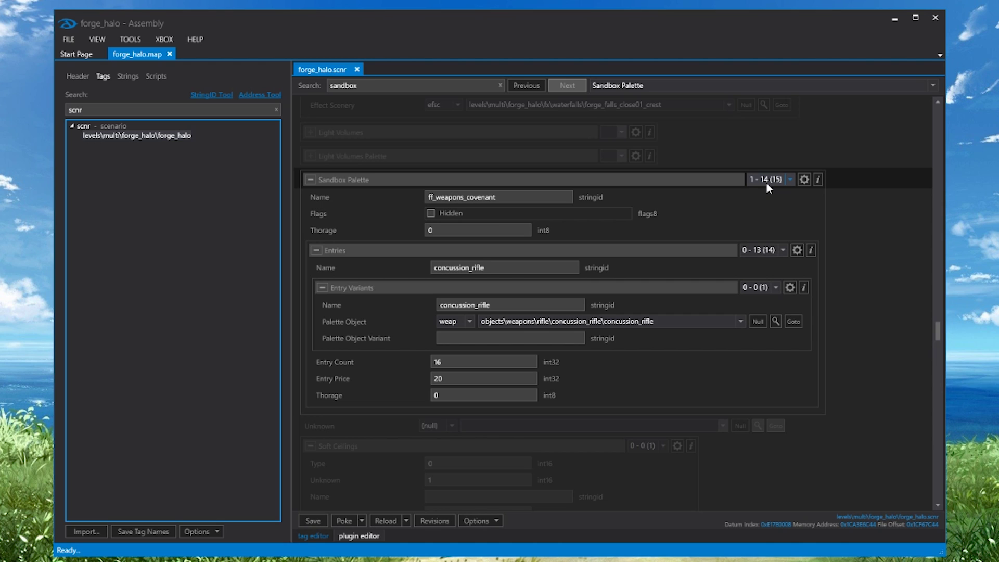
pyautogui.scroll(-1, 765, 182)
pyautogui.scroll(-1, 766, 182)
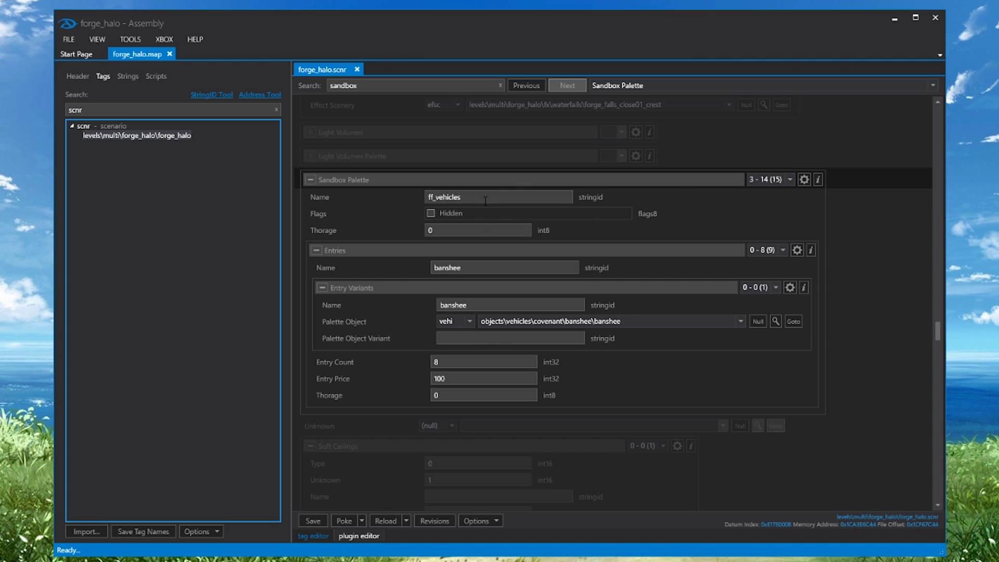
pyautogui.click(758, 245)
pyautogui.click(760, 245)
pyautogui.scroll(-1, 760, 245)
pyautogui.scroll(-2, 760, 249)
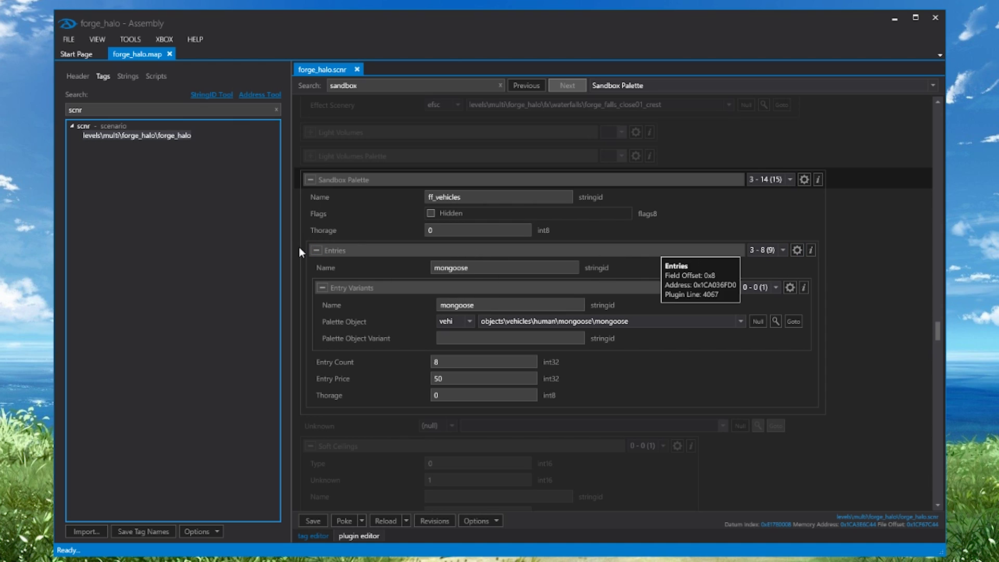
# - Reallocate the ff_vehicles Entries block from 9 to 10 elements
pyautogui.click(796, 251)
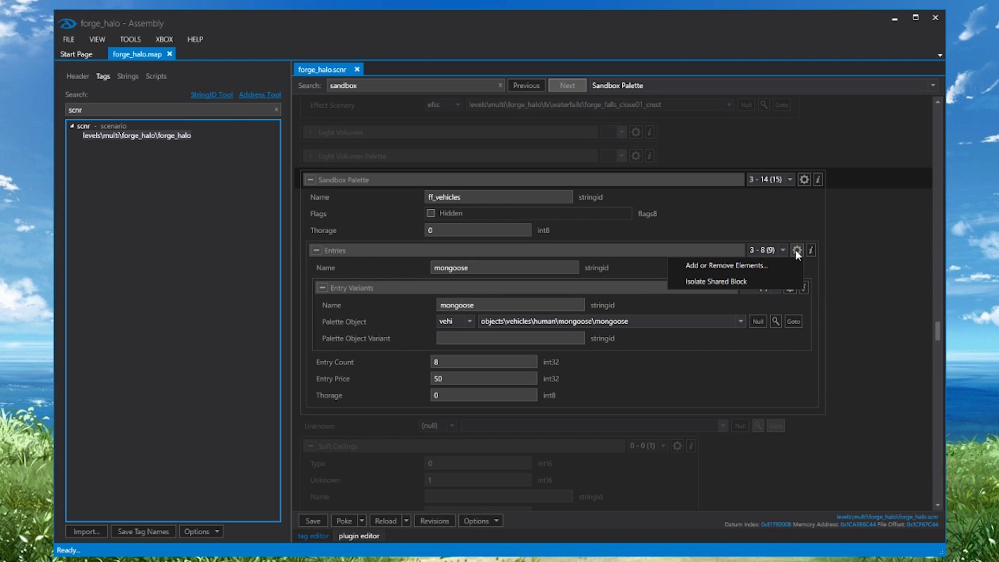
pyautogui.click(789, 264)
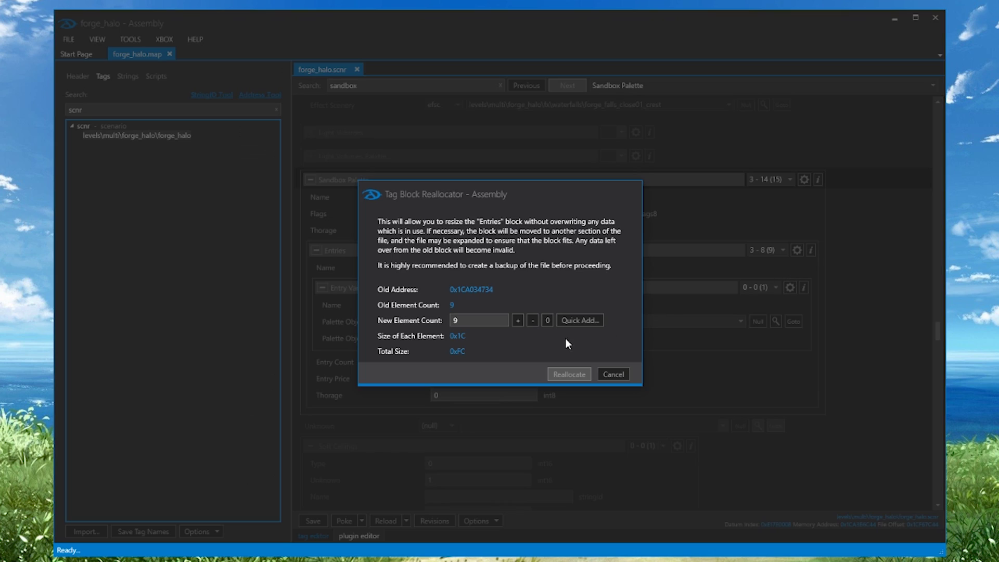
pyautogui.click(519, 320)
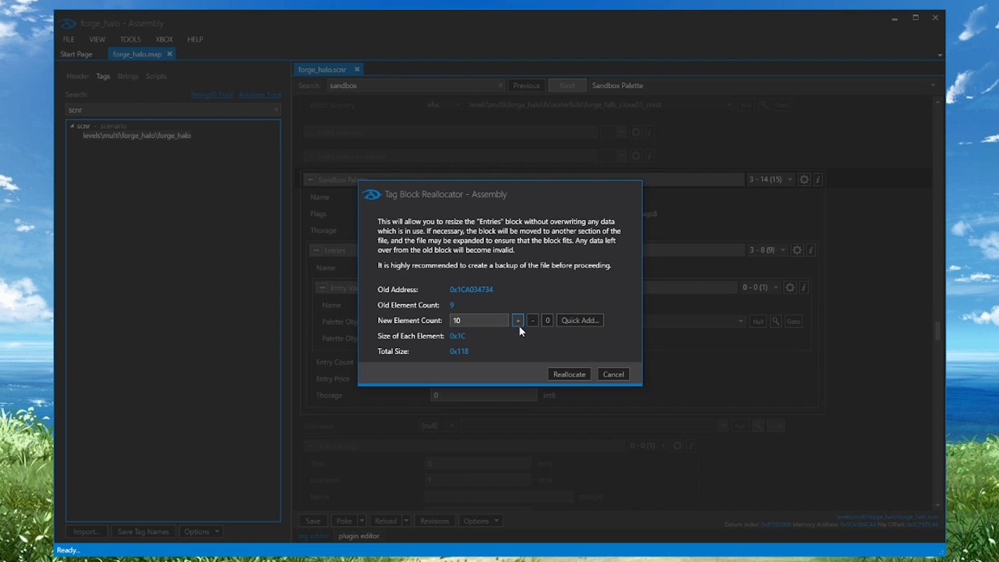
pyautogui.click(569, 373)
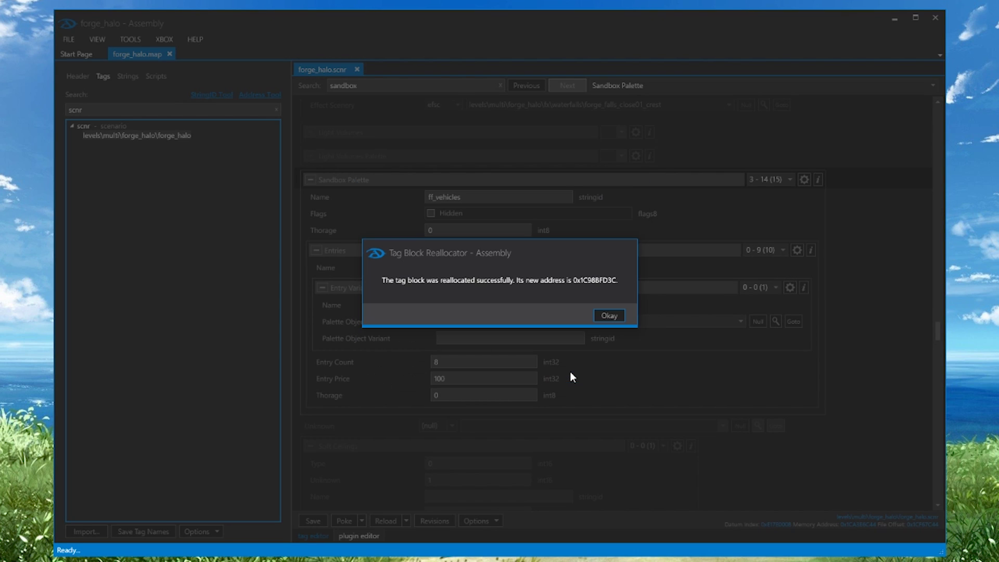
pyautogui.click(608, 316)
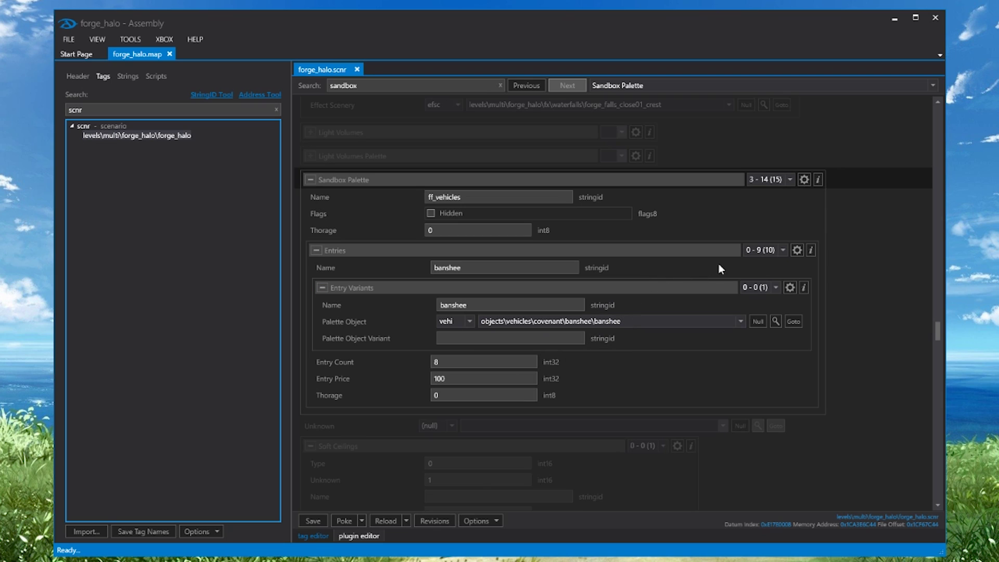
# - Select the new tenth entry and reallocate its Entry Variants to 1 element
pyautogui.click(761, 253)
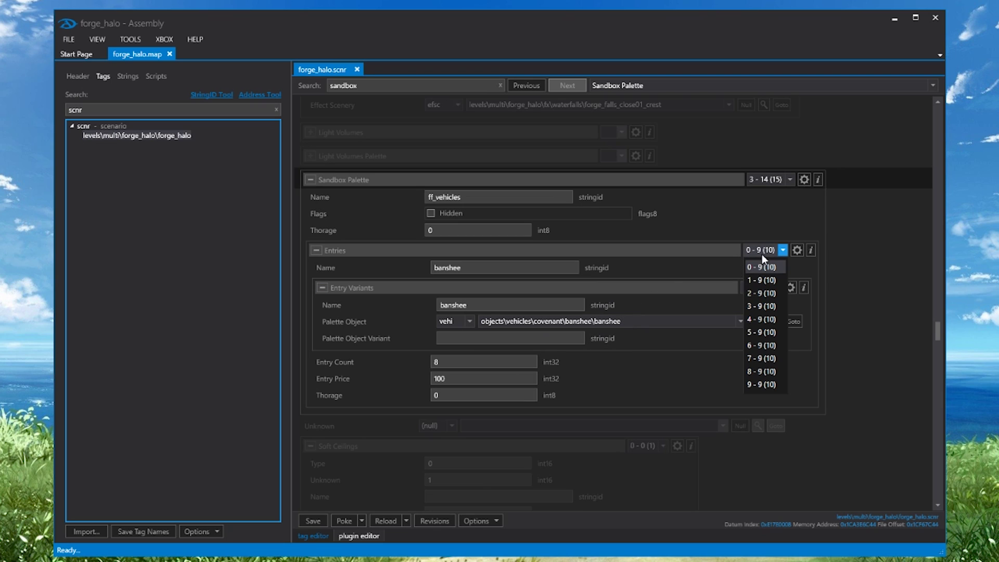
pyautogui.click(761, 384)
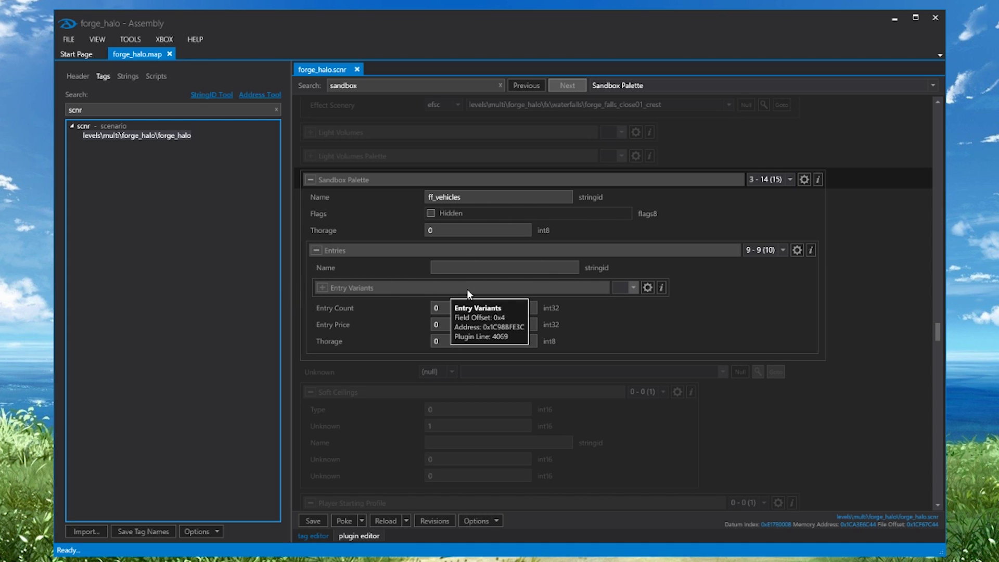
pyautogui.click(649, 290)
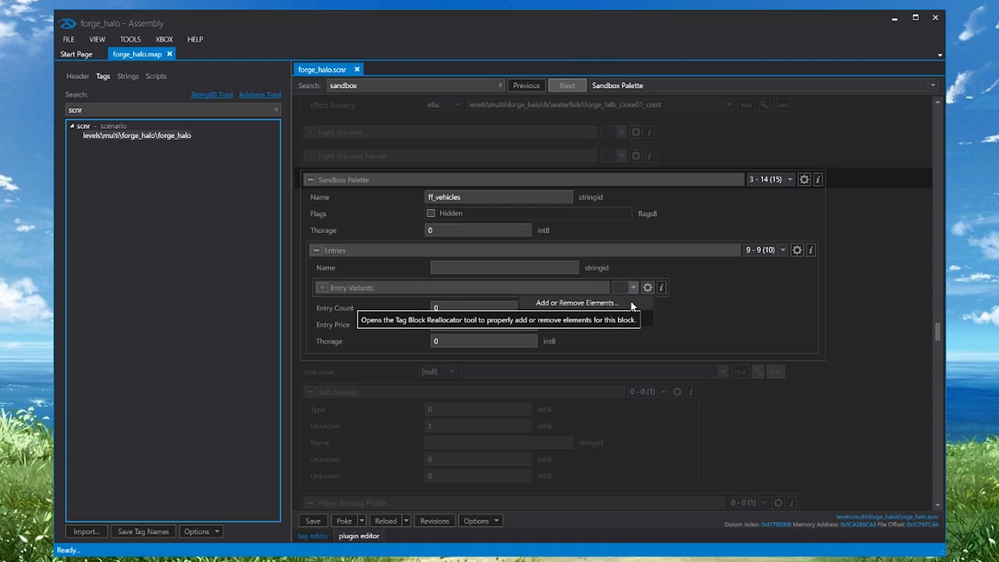
pyautogui.click(631, 301)
pyautogui.click(518, 320)
pyautogui.click(560, 372)
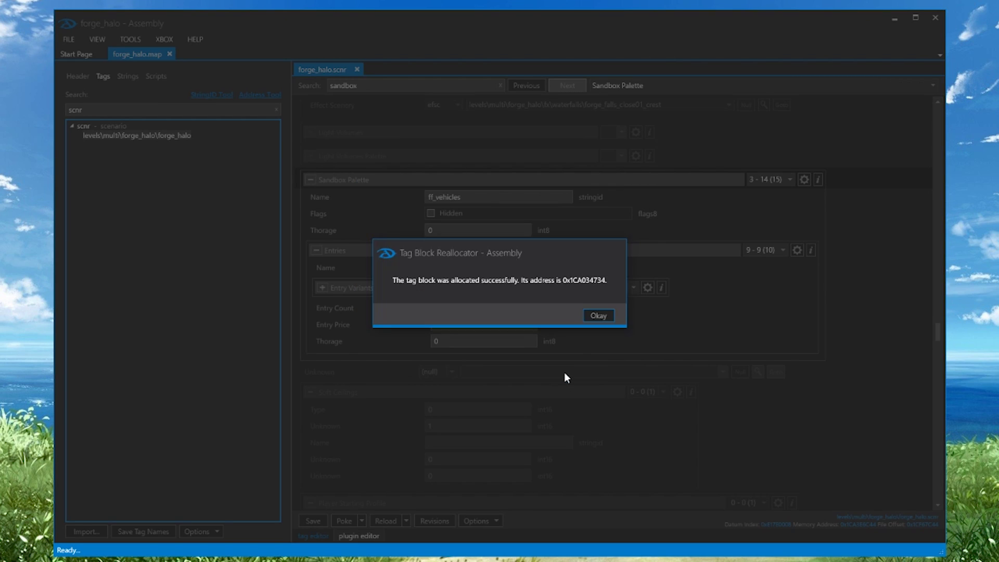
pyautogui.click(598, 315)
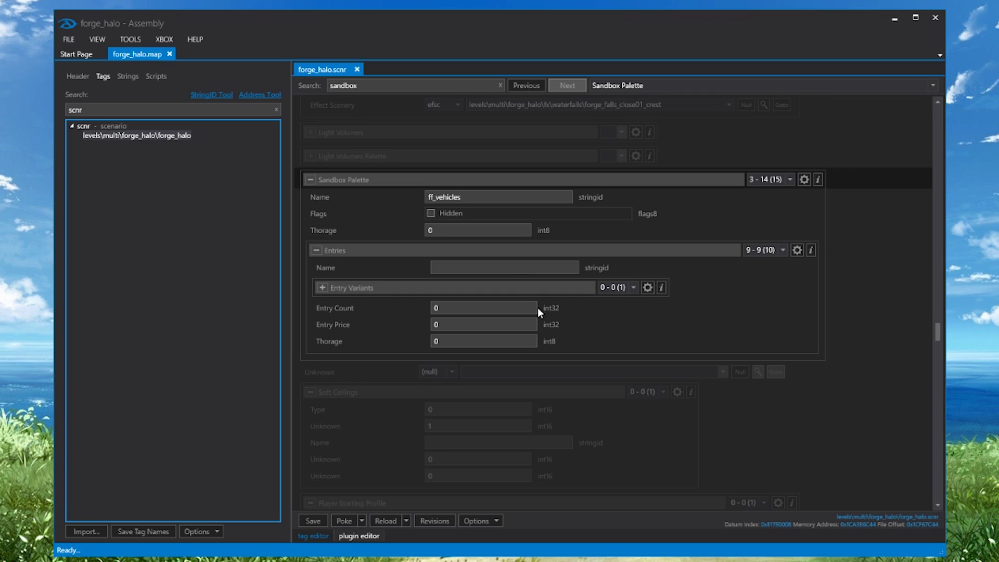
# - Name both the new entry and its variant ff_thorage_pelican
pyautogui.click(434, 291)
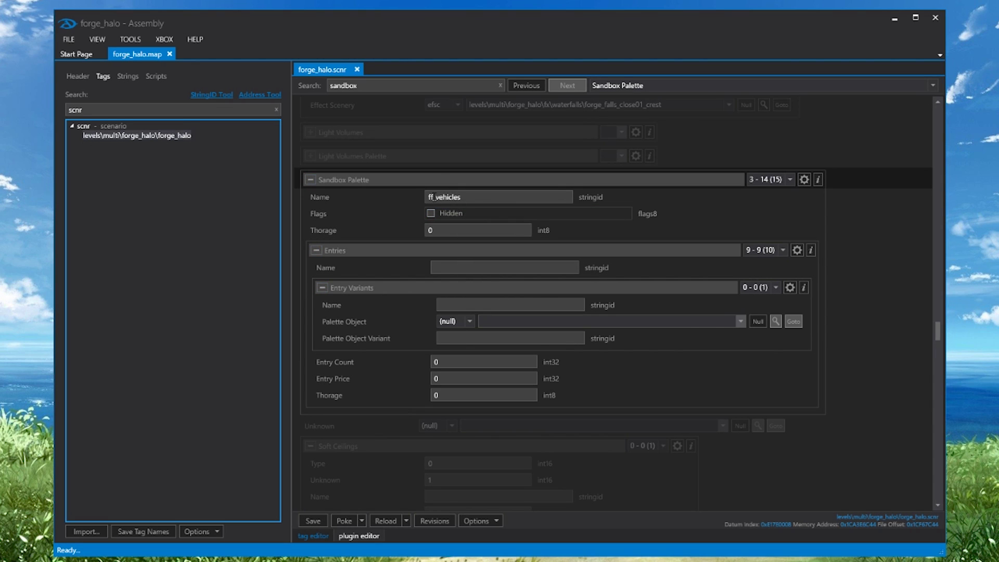
pyautogui.click(518, 269)
pyautogui.write('ff_thorage_pelican')
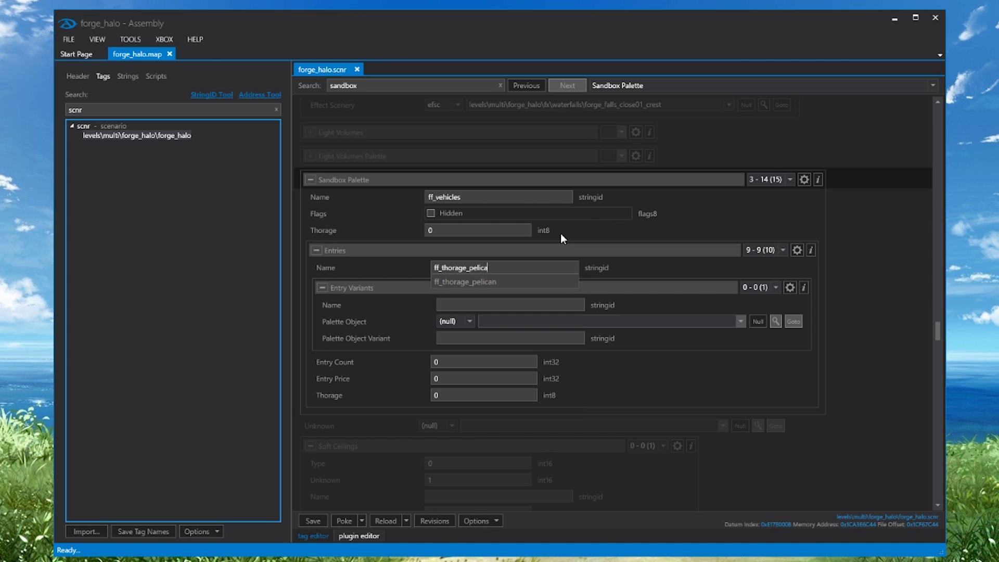
pyautogui.click(516, 281)
pyautogui.hotkey('ctrl', 'c')
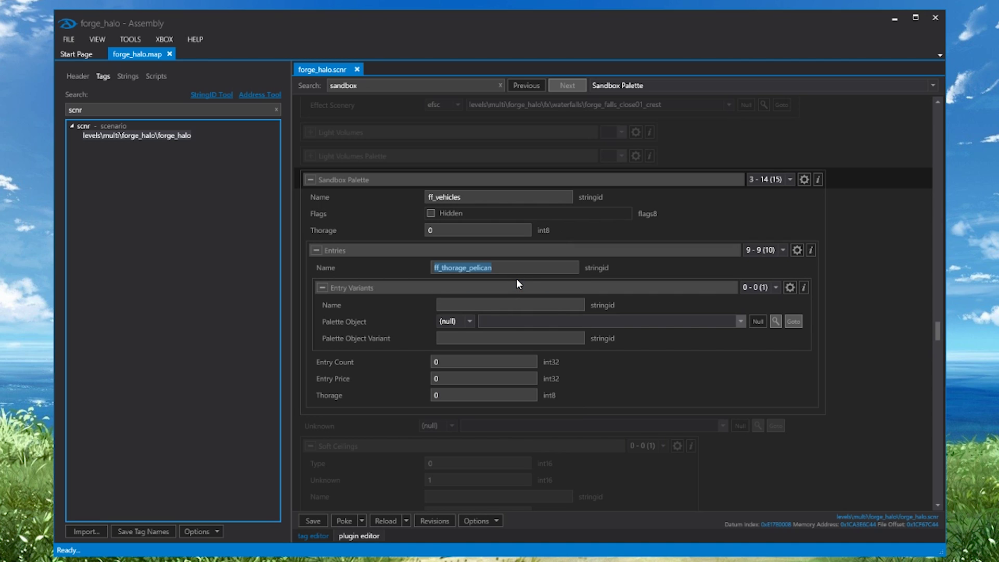
pyautogui.click(528, 306)
pyautogui.hotkey('ctrl', 'v')
pyautogui.click(653, 300)
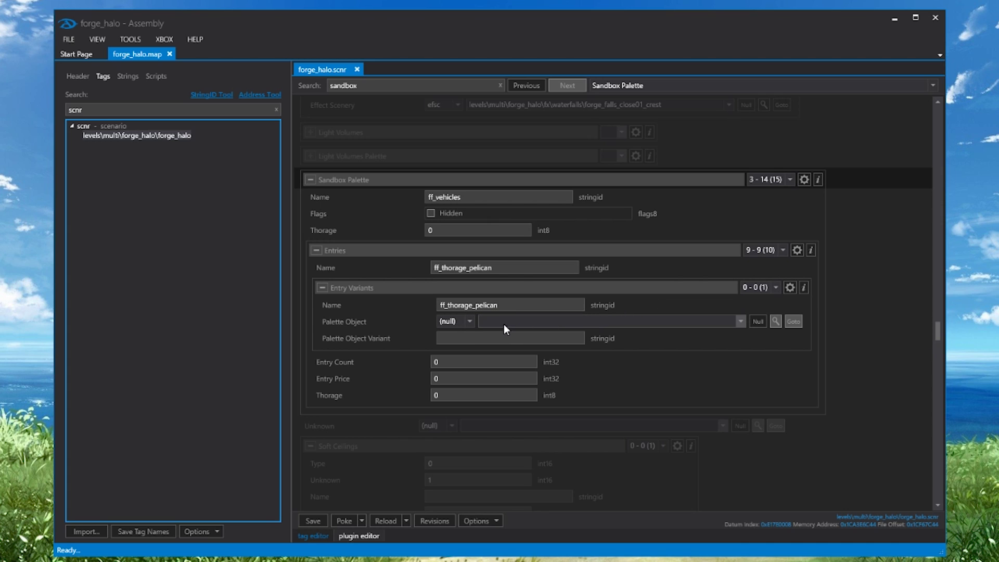
# - Set the Palette Object to vehi objects\vehicles\human\pelican\pelican and save the metadata
pyautogui.click(467, 321)
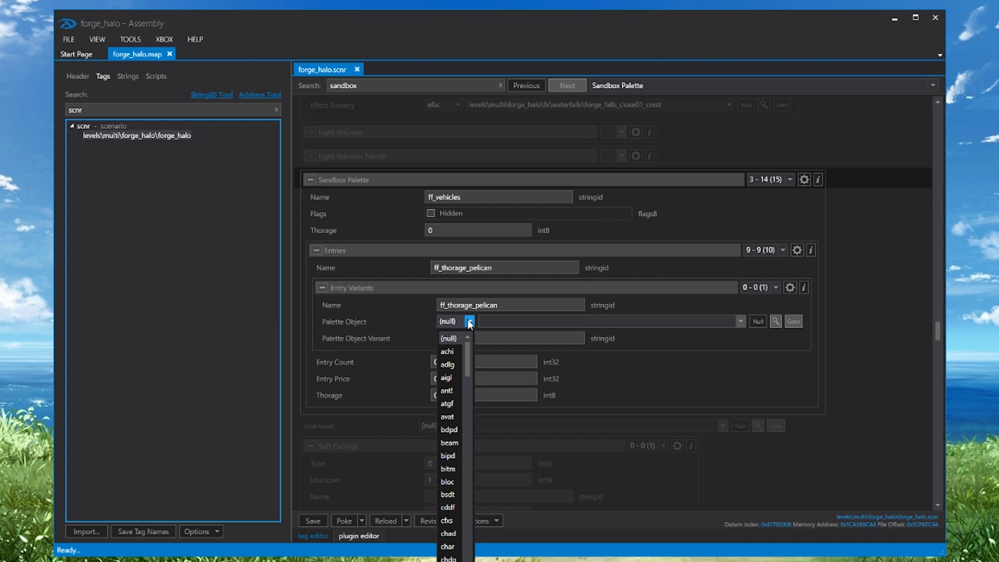
pyautogui.moveTo(469, 348); pyautogui.dragTo(466, 519)
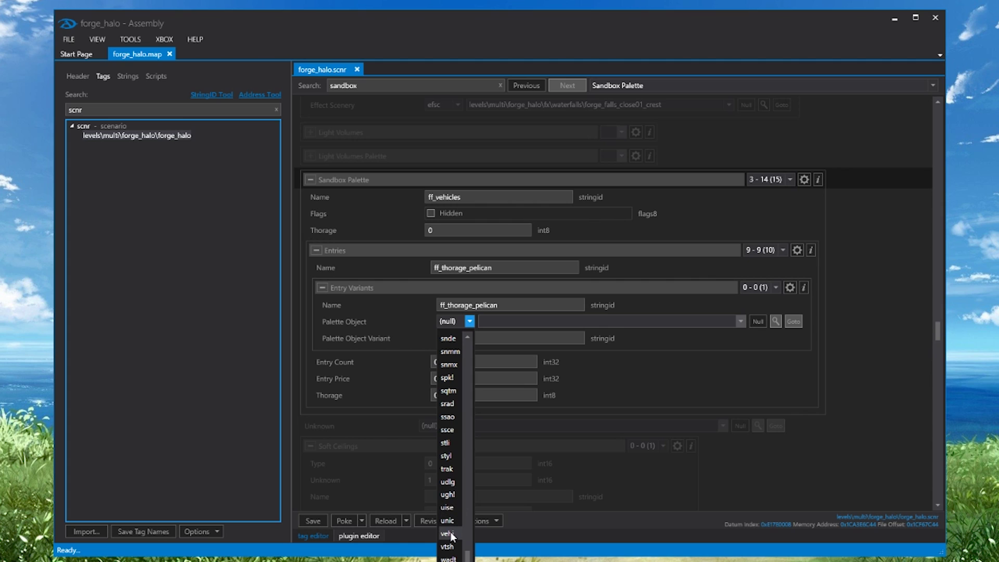
pyautogui.click(448, 533)
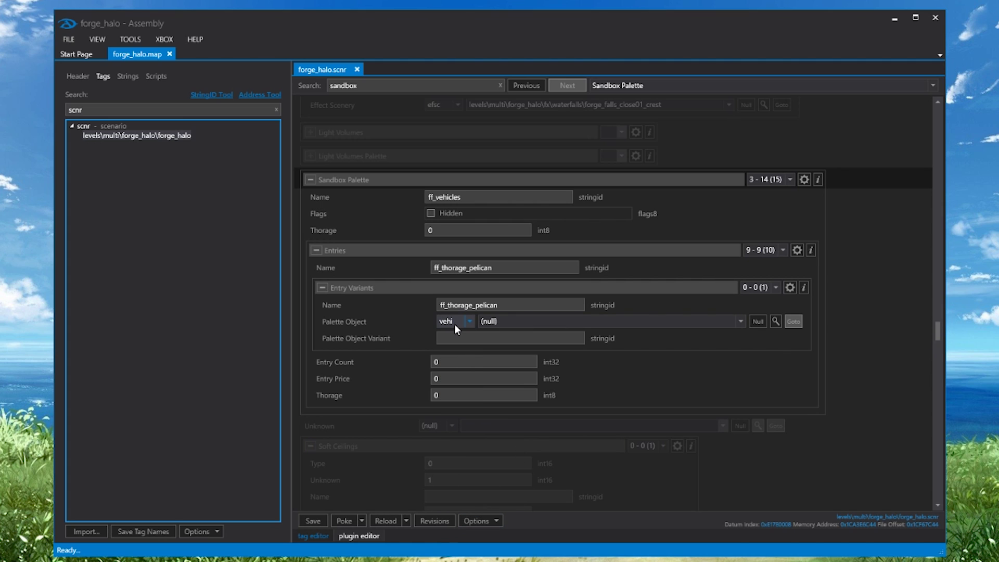
pyautogui.click(740, 321)
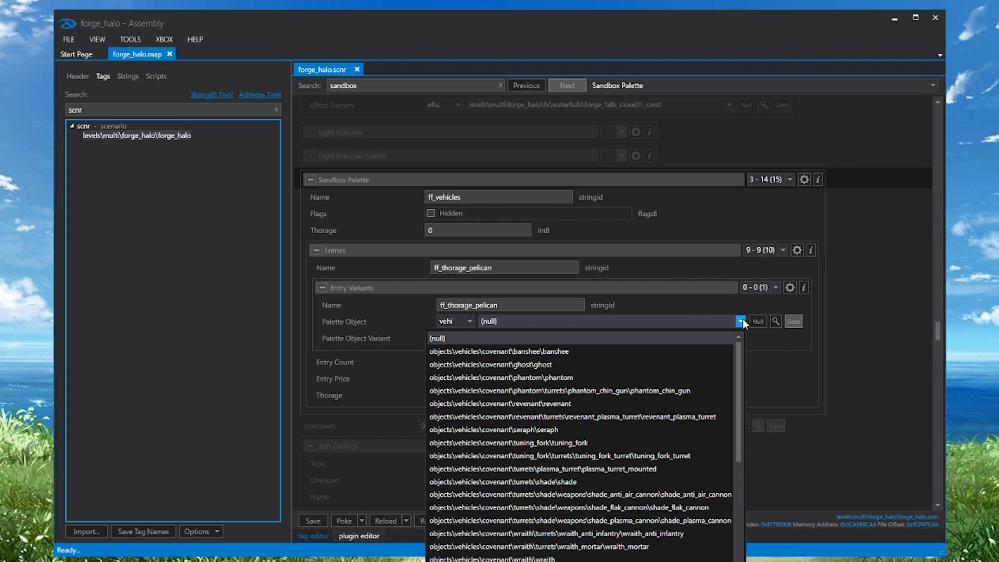
pyautogui.moveTo(741, 348); pyautogui.dragTo(736, 483)
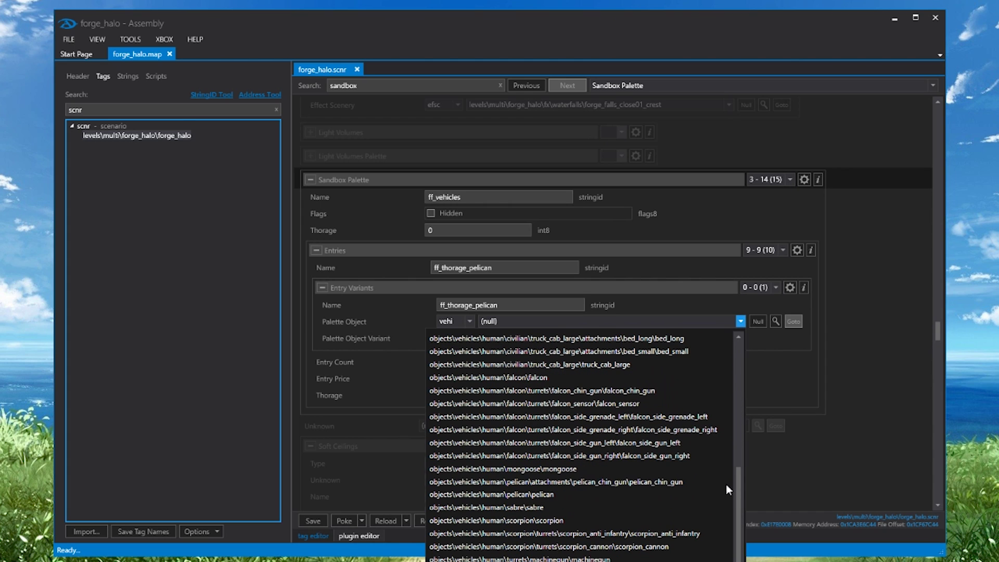
pyautogui.click(544, 498)
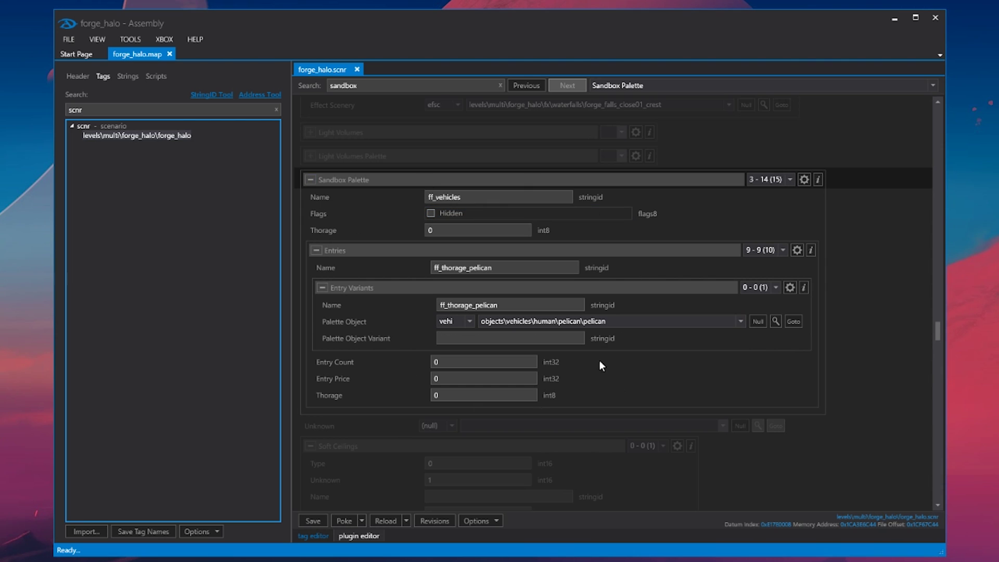
pyautogui.click(315, 518)
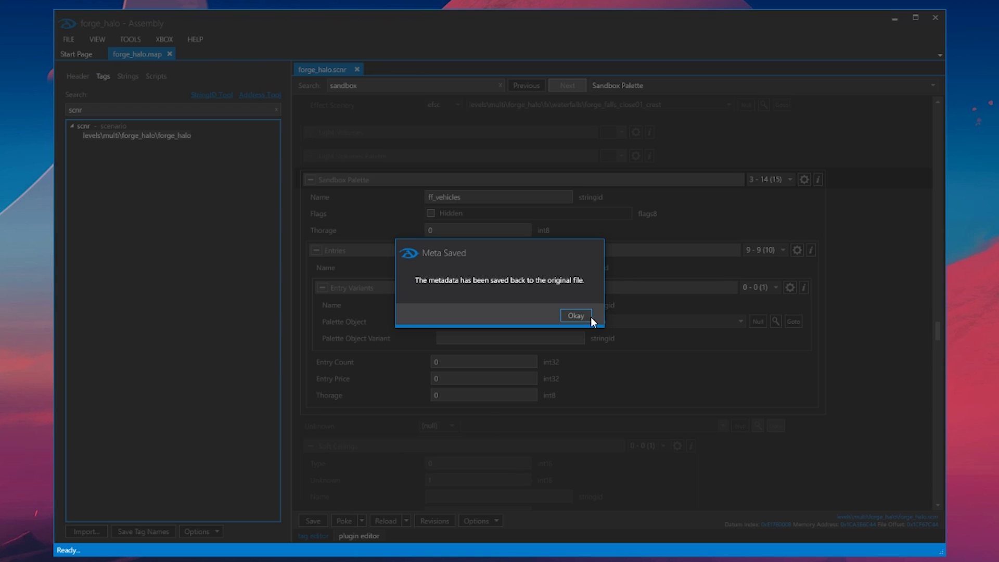
# - Acknowledge the Meta Saved message, then pause Forge World beside the placed Pelican
pyautogui.click(575, 316)
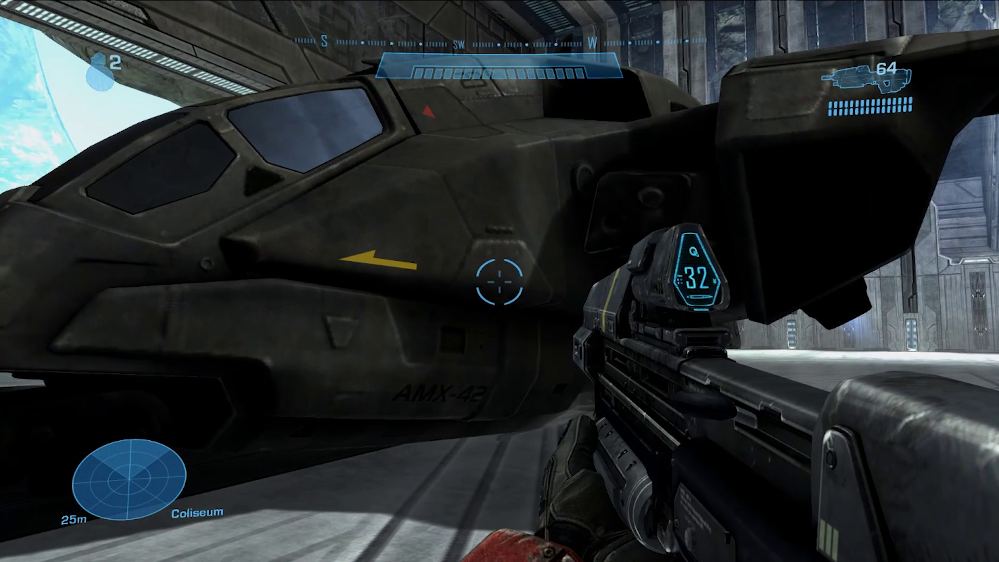
pyautogui.press('Escape')
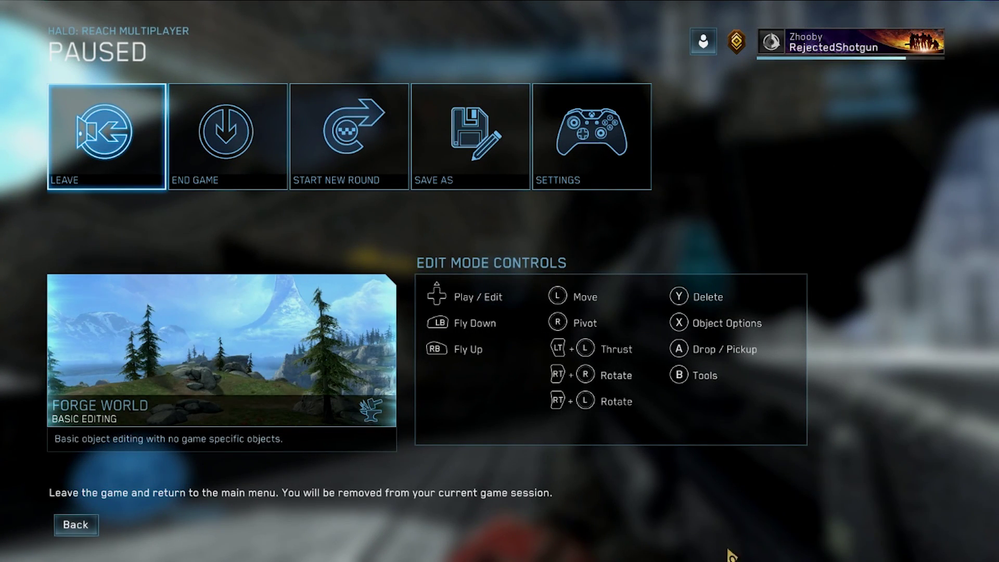
# - Back in Assembly, open the referenced pelican.vehi tag and search its fields for 'seats'
pyautogui.hotkey('alt', 'Tab')
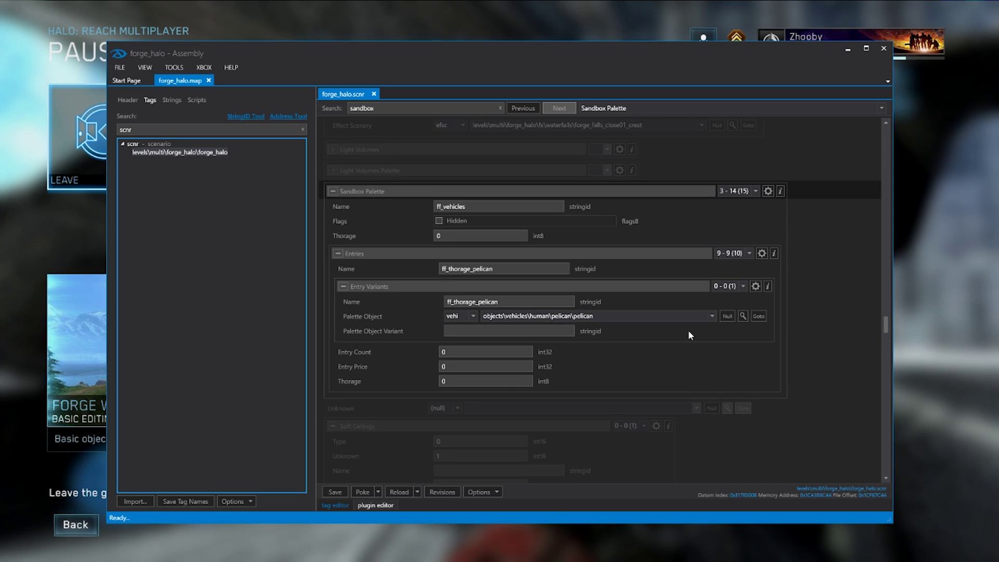
pyautogui.click(758, 316)
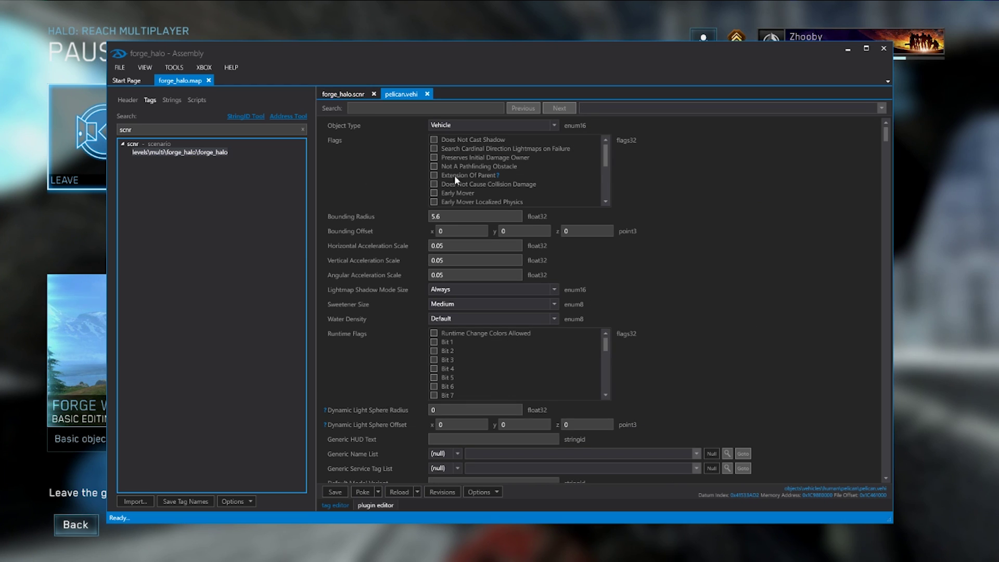
pyautogui.click(474, 108)
pyautogui.write('seats')
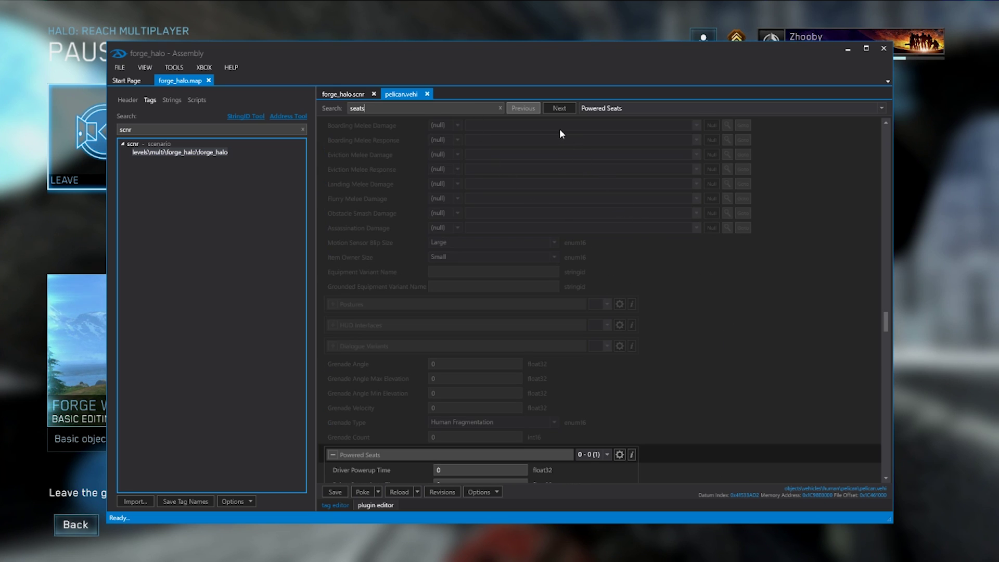
# - Uncheck Invalid For Player on seat 0, the pelican_d driver seat
pyautogui.click(558, 107)
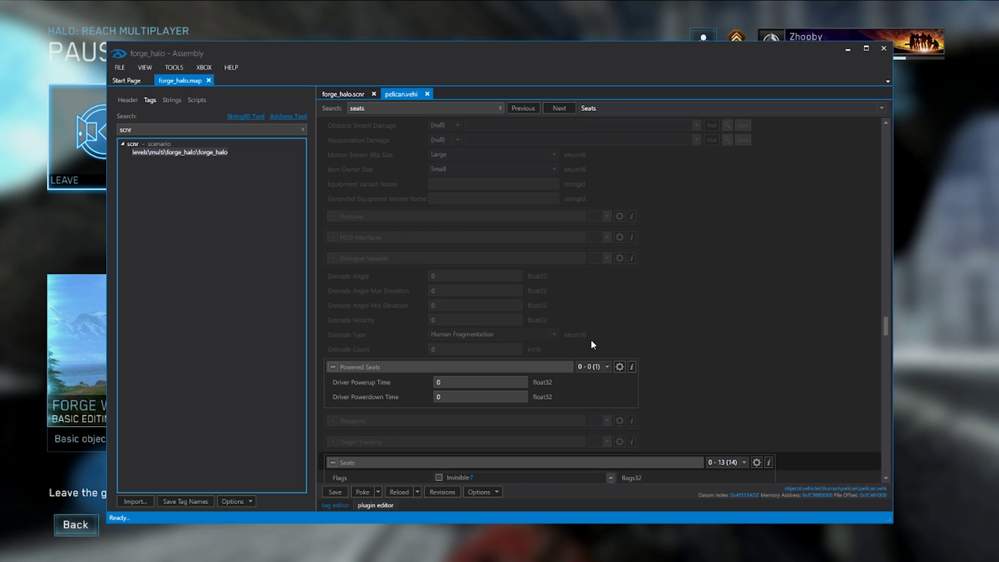
pyautogui.scroll(-3, 634, 348)
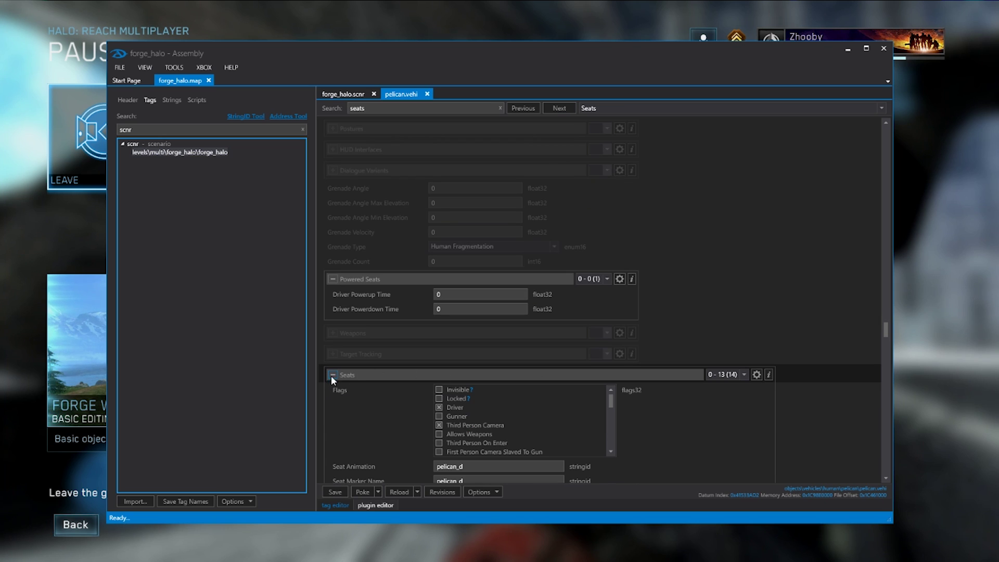
pyautogui.scroll(-4, 739, 424)
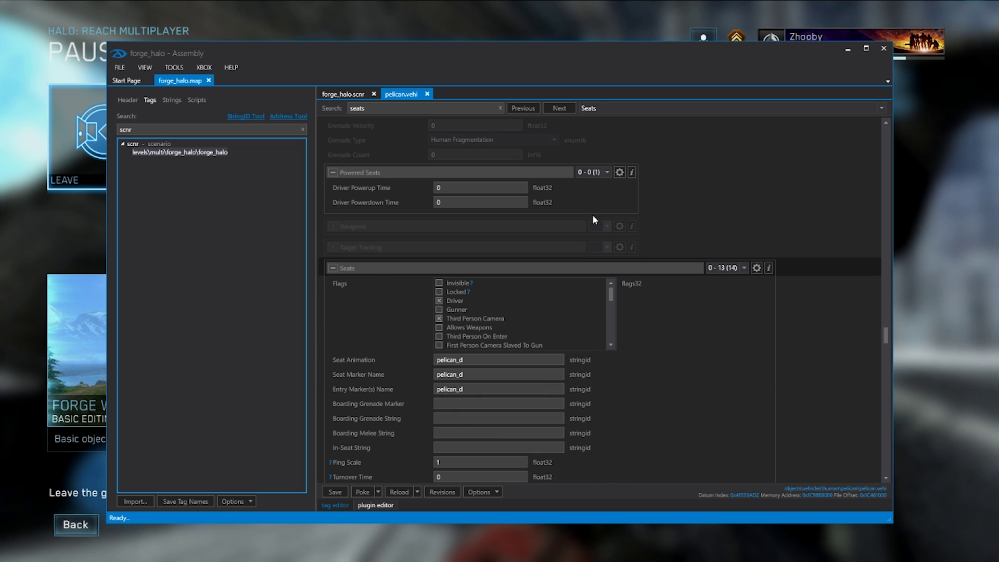
pyautogui.click(501, 110)
pyautogui.click(721, 268)
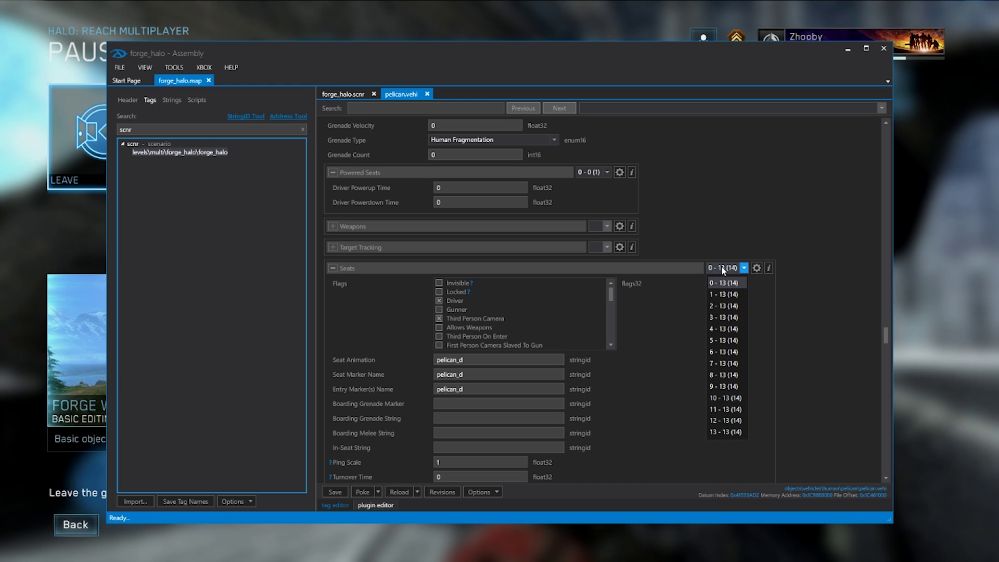
pyautogui.click(721, 269)
pyautogui.scroll(-2, 572, 330)
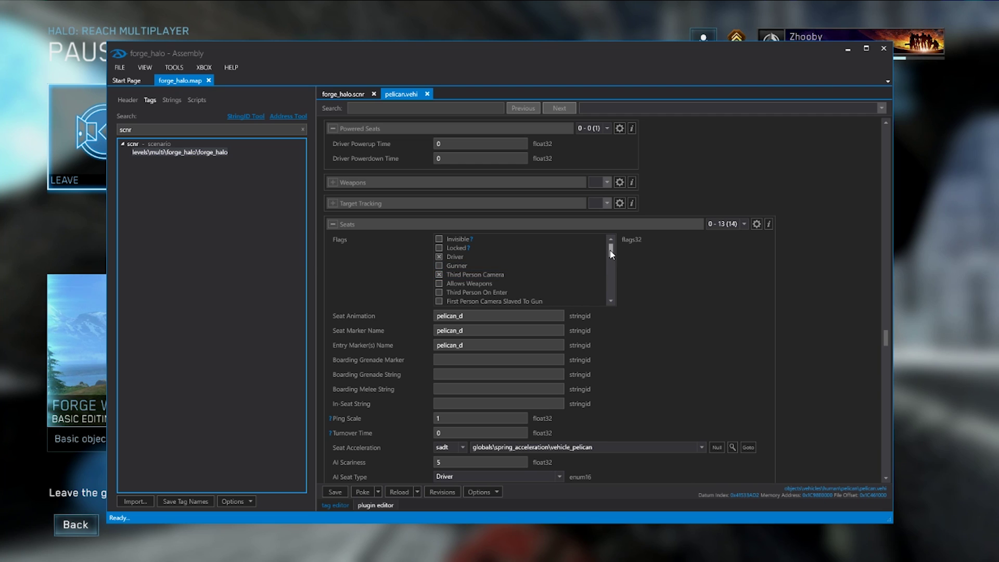
pyautogui.moveTo(611, 249); pyautogui.dragTo(611, 272)
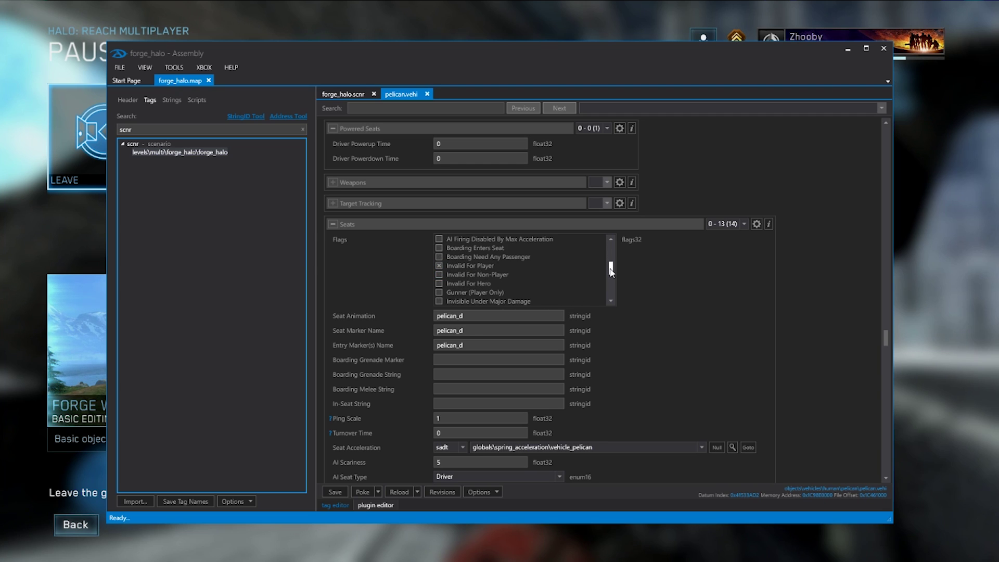
pyautogui.click(457, 267)
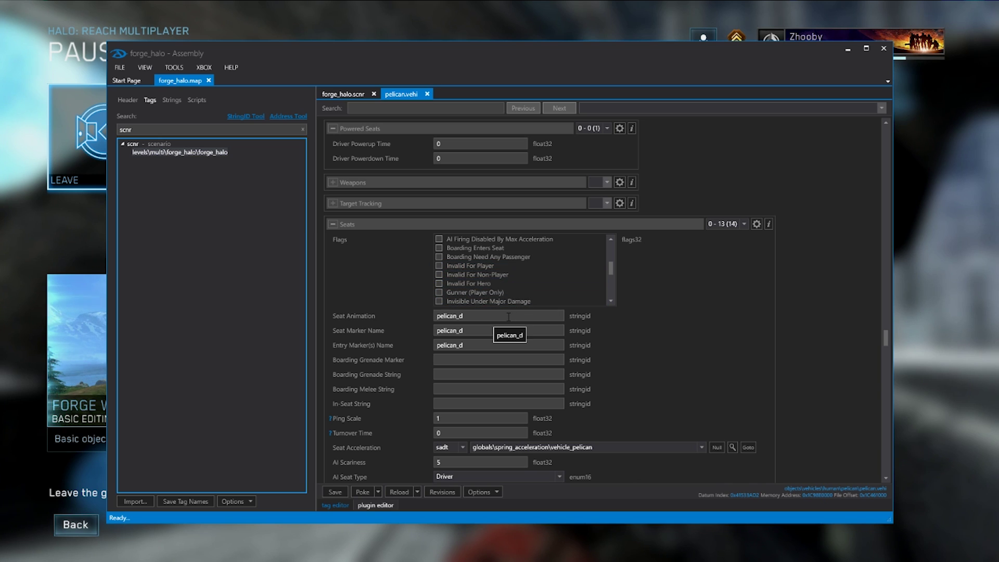
# - Replace the driver seat animation pelican_d with warthog_d and poke the edit into the game
pyautogui.moveTo(495, 315); pyautogui.dragTo(426, 313)
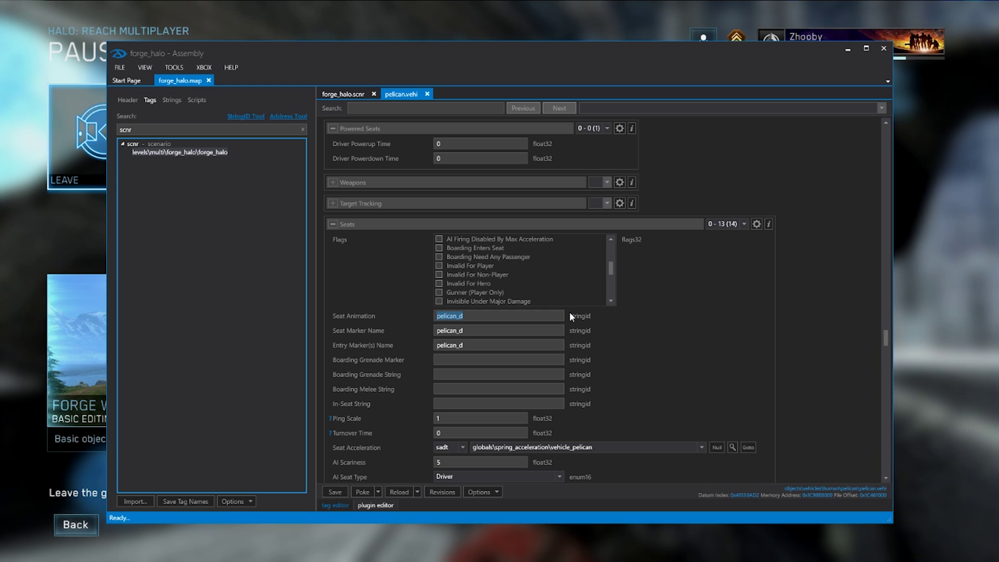
pyautogui.write('warthog')
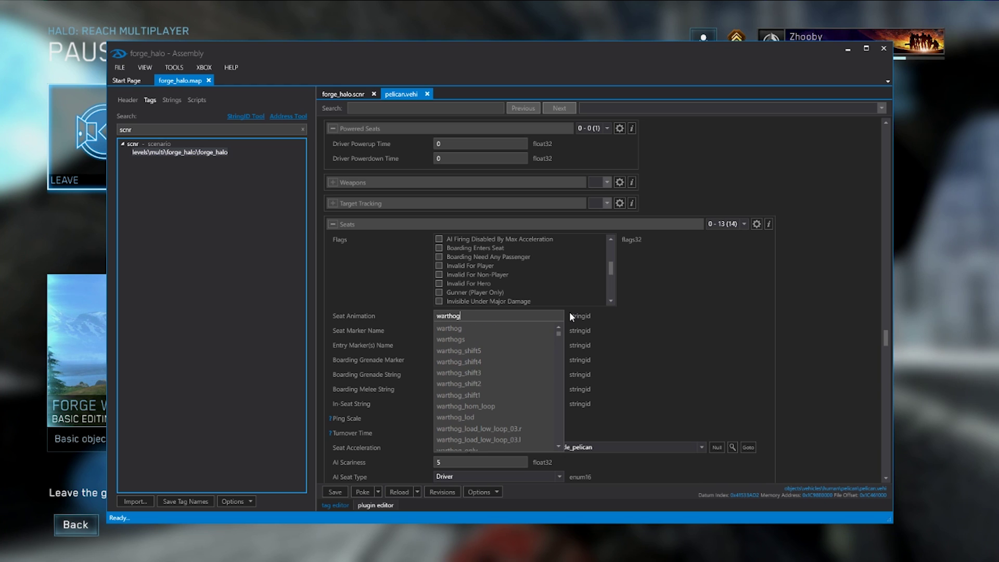
pyautogui.write('_d')
pyautogui.press('Return')
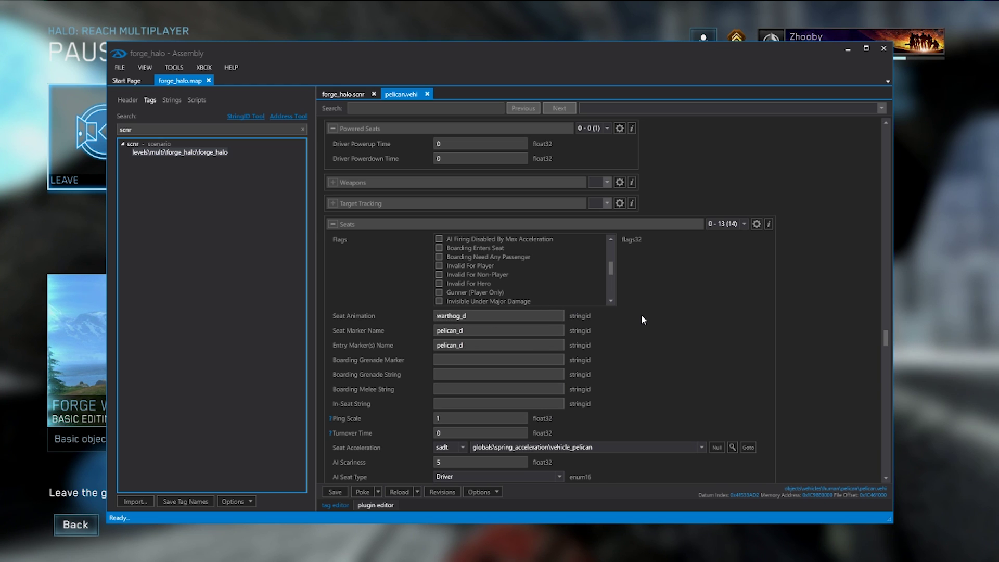
pyautogui.click(359, 492)
# - Return to Halo: Reach and resume the Forge session beside the Pelican
pyautogui.hotkey('alt', 'Tab')
pyautogui.press('Escape')
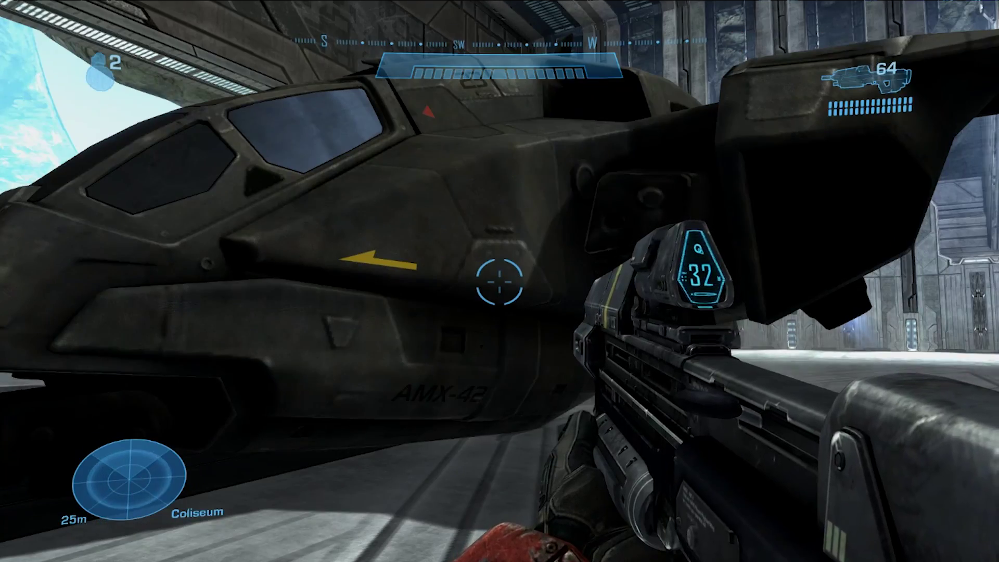